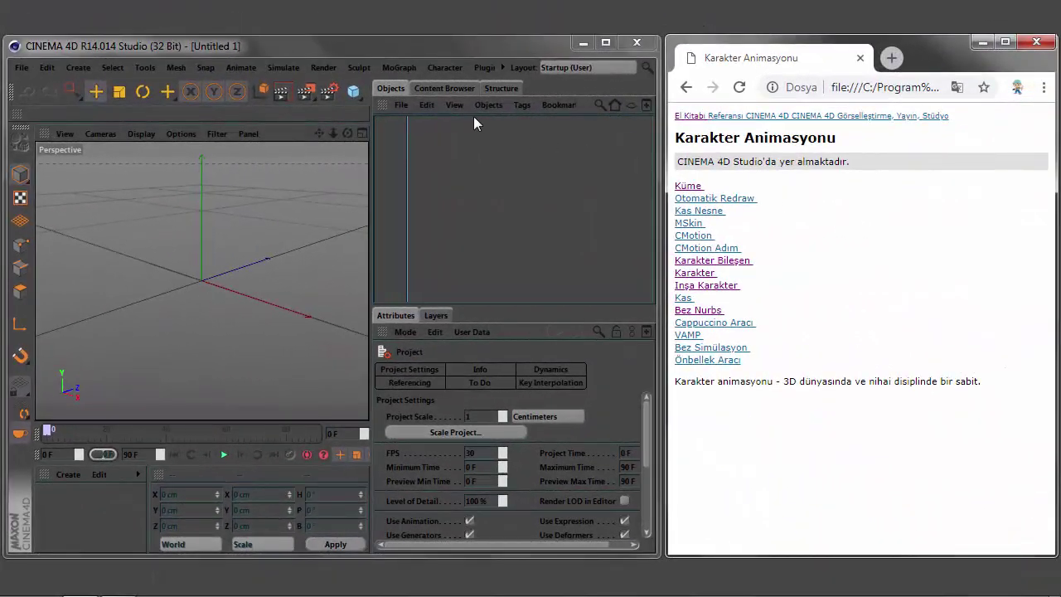
Detach the Character menu into a floating palette and reposition it.
{"action": "left_click", "coordinate": [444, 68]}
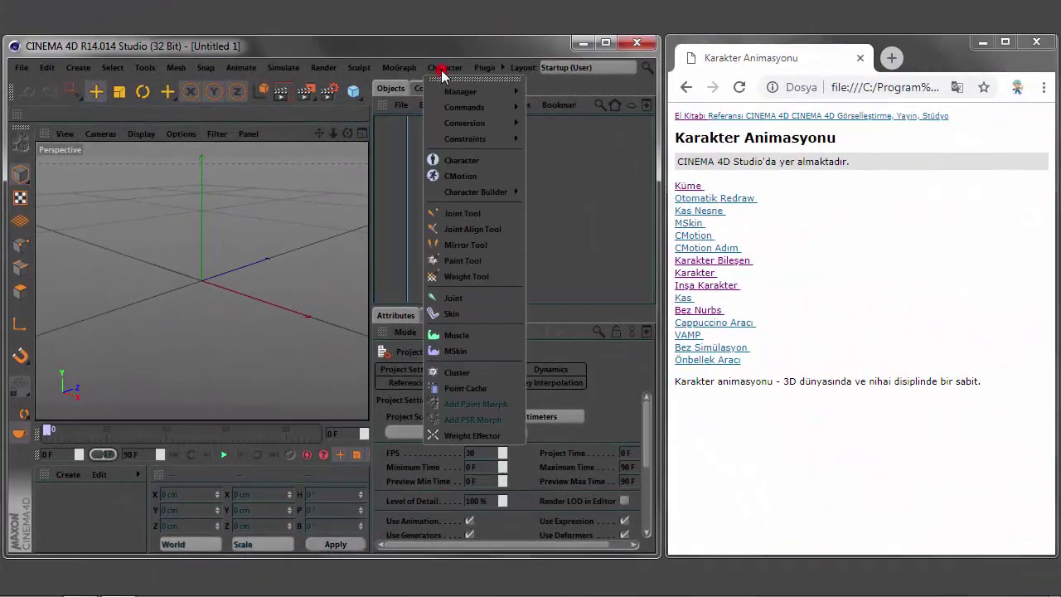
{"action": "left_click", "coordinate": [452, 80]}
{"action": "left_click_drag", "start_coordinate": [467, 73], "coordinate": [455, 140]}
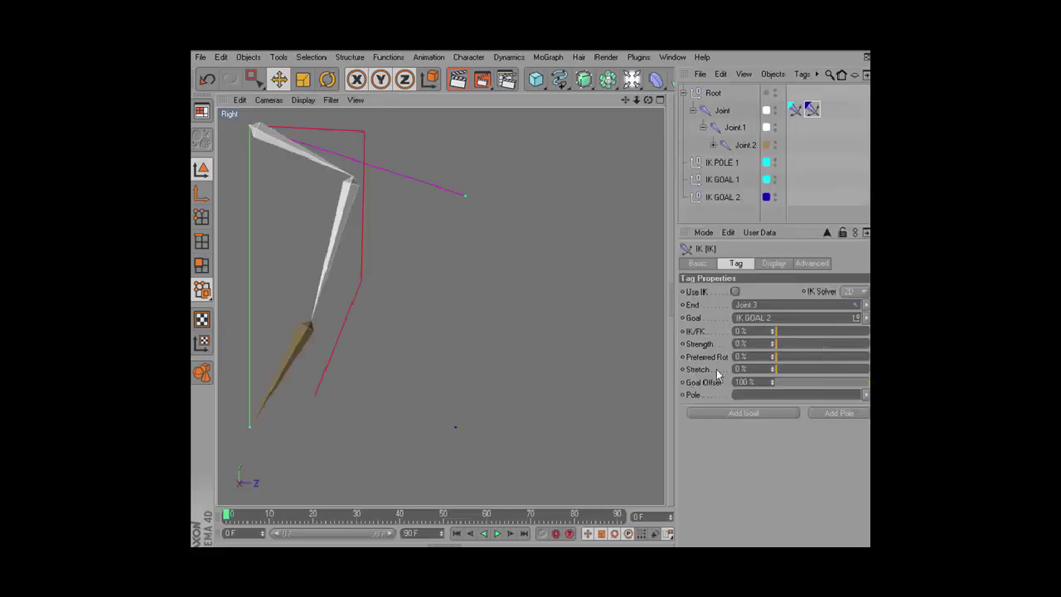
Compare both IK tags' settings, then move IK GOAL 1 to bend the chain.
{"action": "left_click", "coordinate": [793, 109]}
{"action": "left_click", "coordinate": [811, 109]}
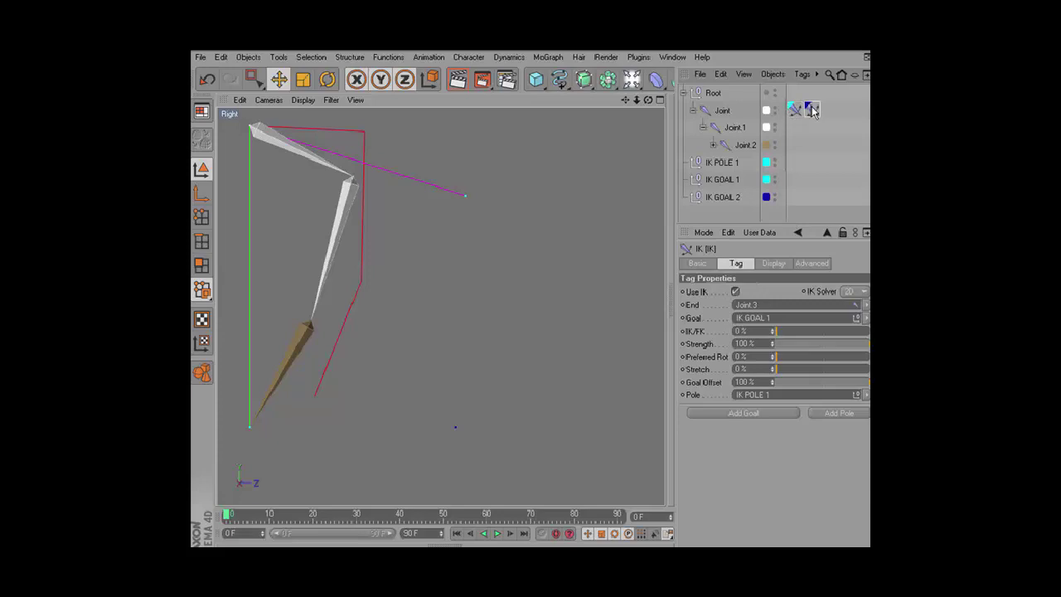
{"action": "left_click", "coordinate": [790, 114]}
{"action": "left_click", "coordinate": [721, 179]}
{"action": "mouse_move", "coordinate": [294, 412]}
{"action": "left_mouse_down"}
{"action": "mouse_move", "coordinate": [339, 389]}
{"action": "mouse_move", "coordinate": [230, 436]}
{"action": "mouse_move", "coordinate": [247, 427]}
{"action": "left_mouse_up"}
Set the first IK tag's IK/FK to 100% and test a Z move of the goal, then undo it.
{"action": "left_click", "coordinate": [794, 110]}
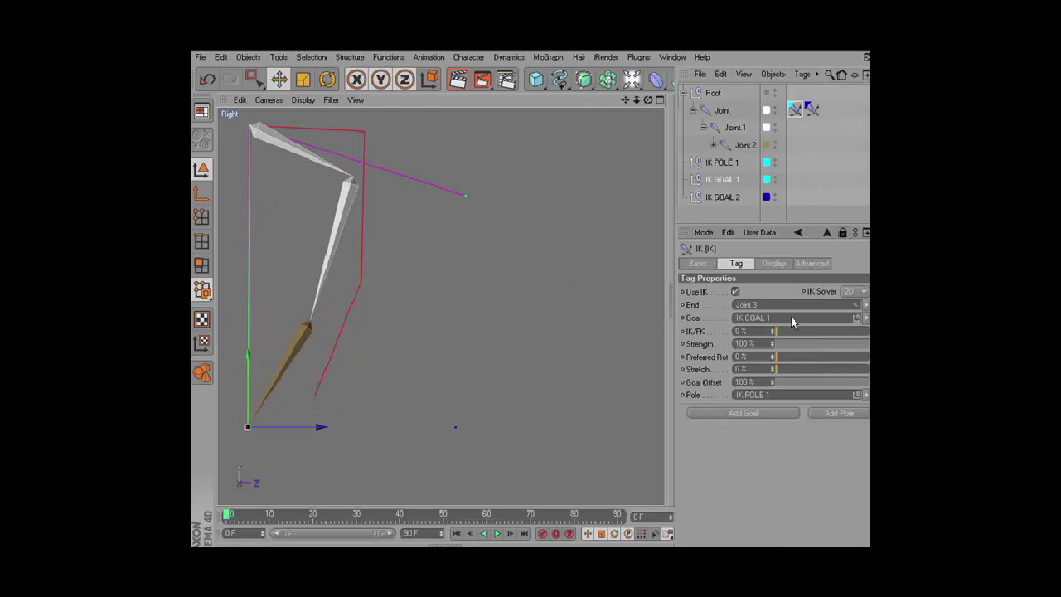
{"action": "left_click_drag", "start_coordinate": [779, 331], "coordinate": [869, 329]}
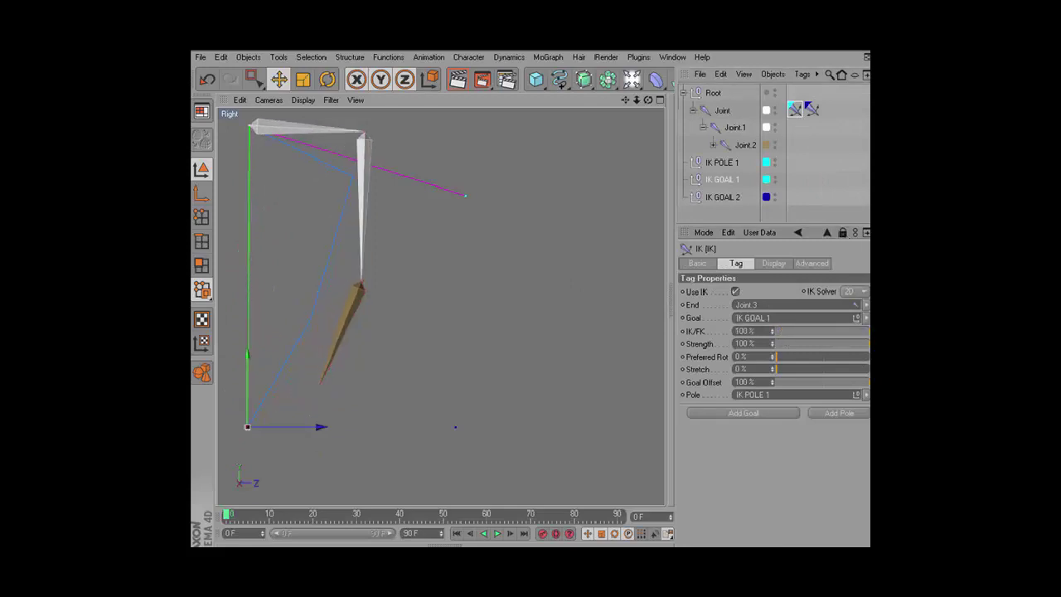
{"action": "mouse_move", "coordinate": [319, 422]}
{"action": "left_mouse_down"}
{"action": "mouse_move", "coordinate": [366, 424]}
{"action": "mouse_move", "coordinate": [345, 426]}
{"action": "left_mouse_up"}
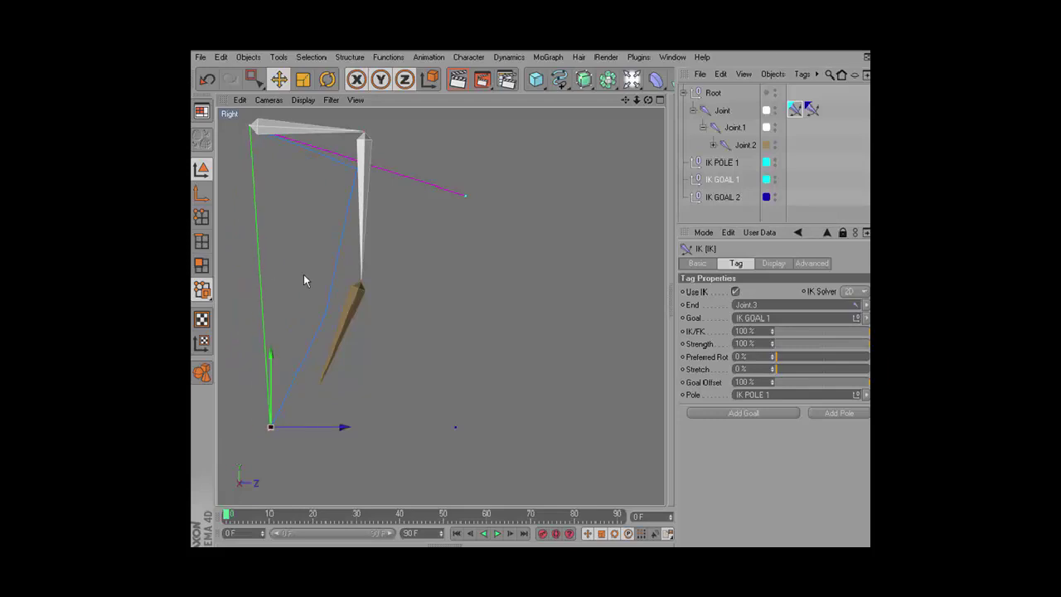
{"action": "key", "text": "ctrl+z"}
Rotate Joint.2 into a new FK pose, then set IK/FK to 0% and Preferred Rot to 100%.
{"action": "left_click", "coordinate": [331, 82]}
{"action": "left_click", "coordinate": [740, 144]}
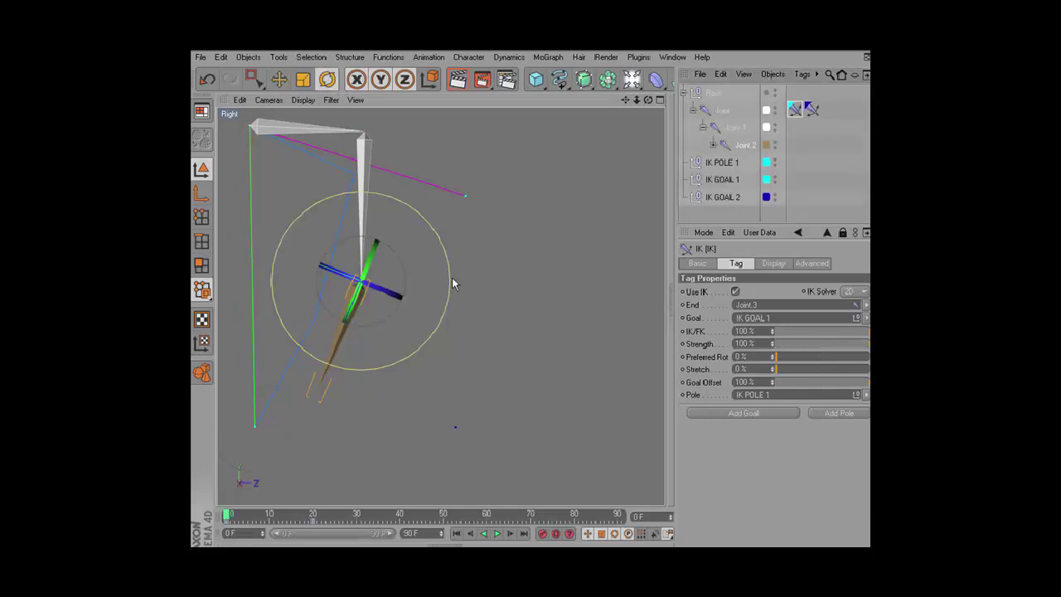
{"action": "mouse_move", "coordinate": [452, 276]}
{"action": "left_mouse_down"}
{"action": "mouse_move", "coordinate": [443, 349]}
{"action": "mouse_move", "coordinate": [413, 396]}
{"action": "mouse_move", "coordinate": [377, 219]}
{"action": "left_mouse_up"}
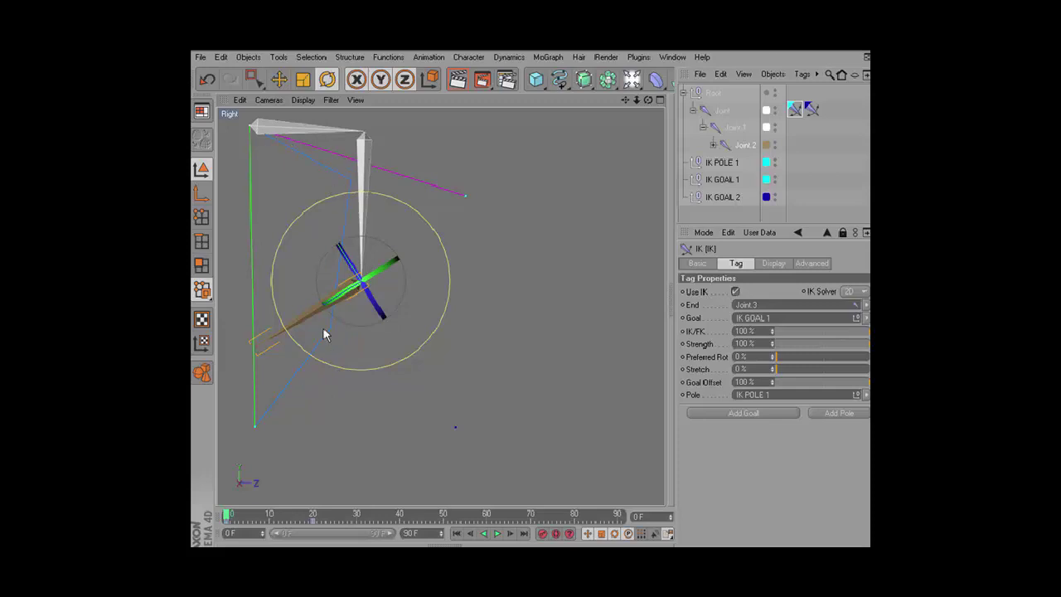
{"action": "left_click_drag", "start_coordinate": [446, 309], "coordinate": [336, 410]}
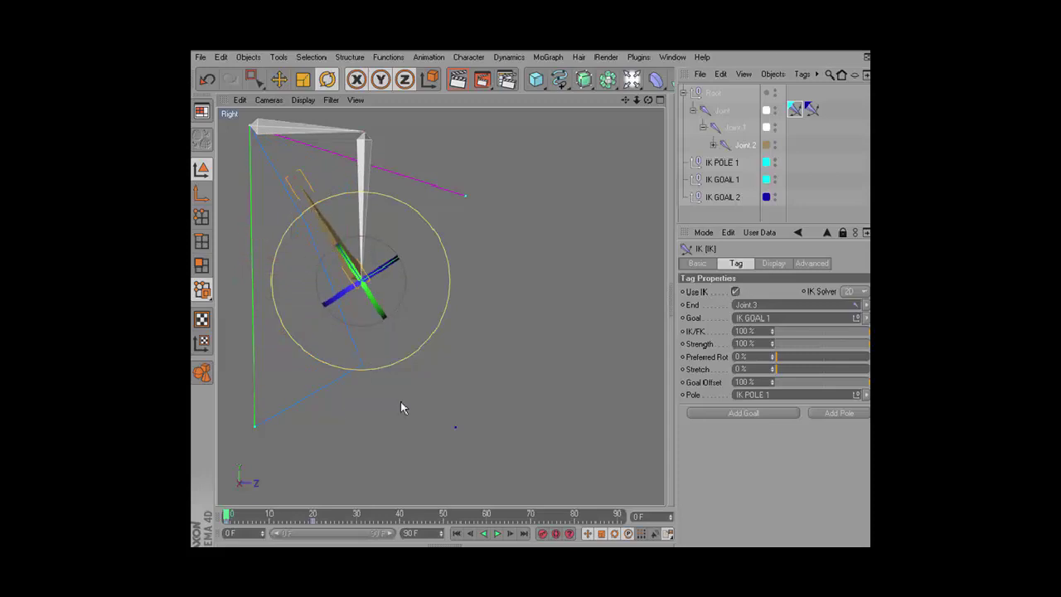
{"action": "mouse_move", "coordinate": [403, 407]}
{"action": "left_mouse_down"}
{"action": "mouse_move", "coordinate": [486, 304]}
{"action": "mouse_move", "coordinate": [392, 167]}
{"action": "left_mouse_up"}
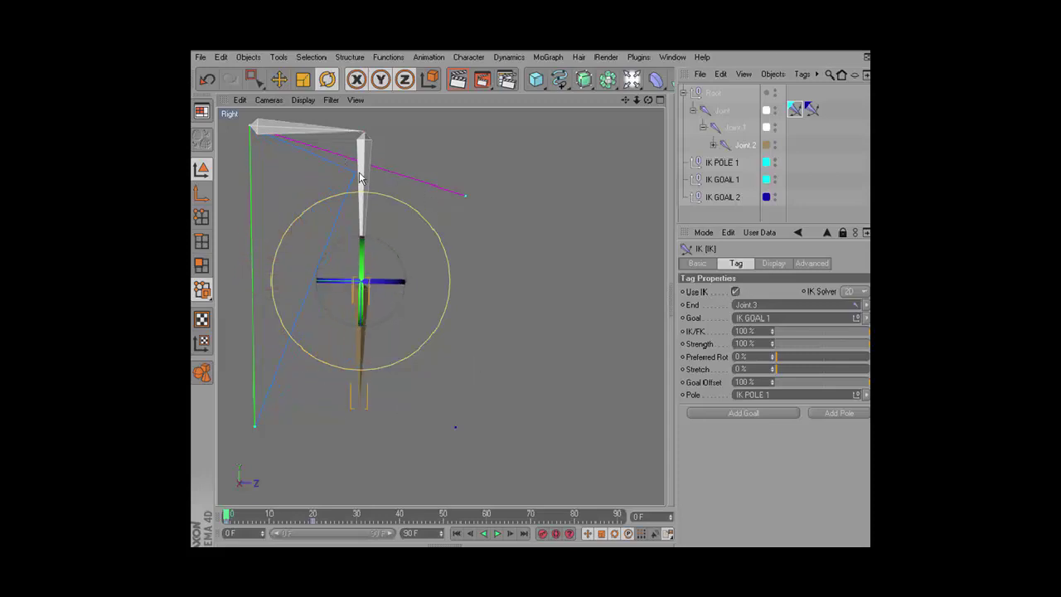
{"action": "left_click_drag", "start_coordinate": [315, 326], "coordinate": [360, 357]}
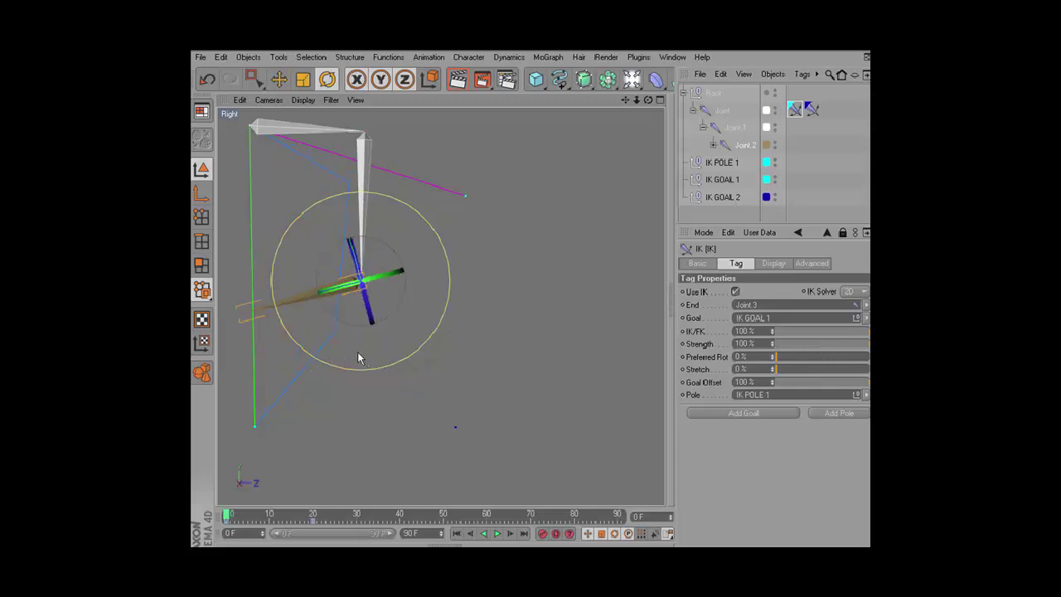
{"action": "left_click_drag", "start_coordinate": [862, 331], "coordinate": [772, 331]}
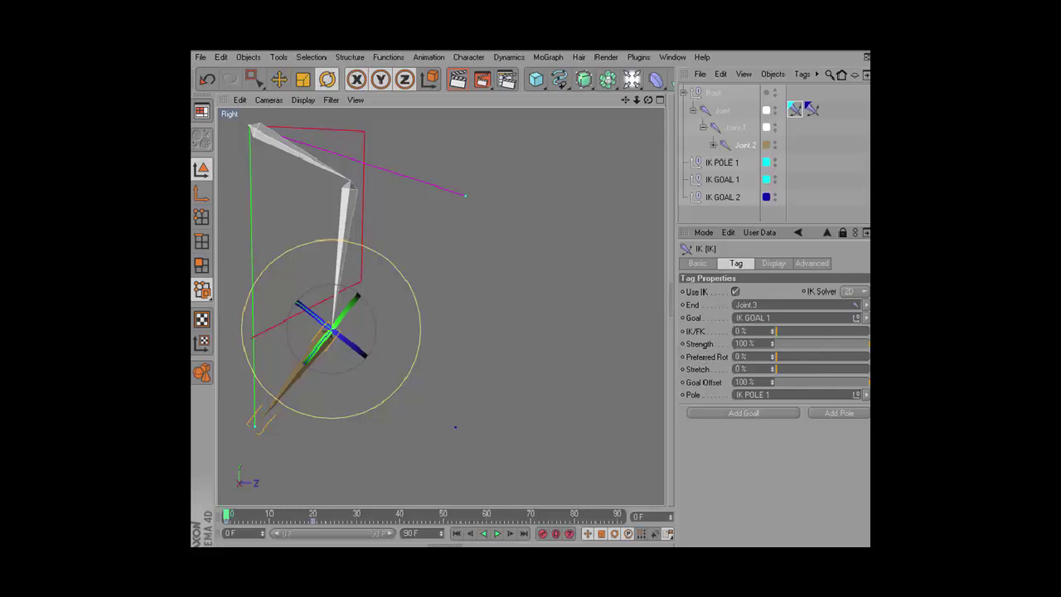
{"action": "mouse_move", "coordinate": [778, 358]}
{"action": "left_mouse_down"}
{"action": "mouse_move", "coordinate": [772, 365]}
{"action": "mouse_move", "coordinate": [866, 363]}
{"action": "left_mouse_up"}
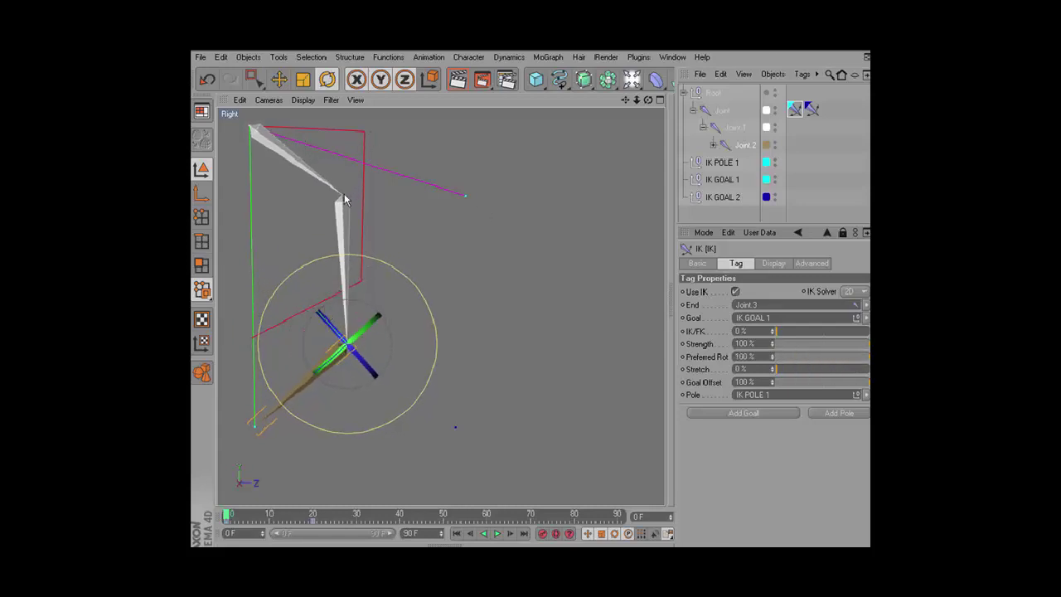
Enable Use Preferred on Joint.1's Kinematics settings.
{"action": "left_click", "coordinate": [734, 129]}
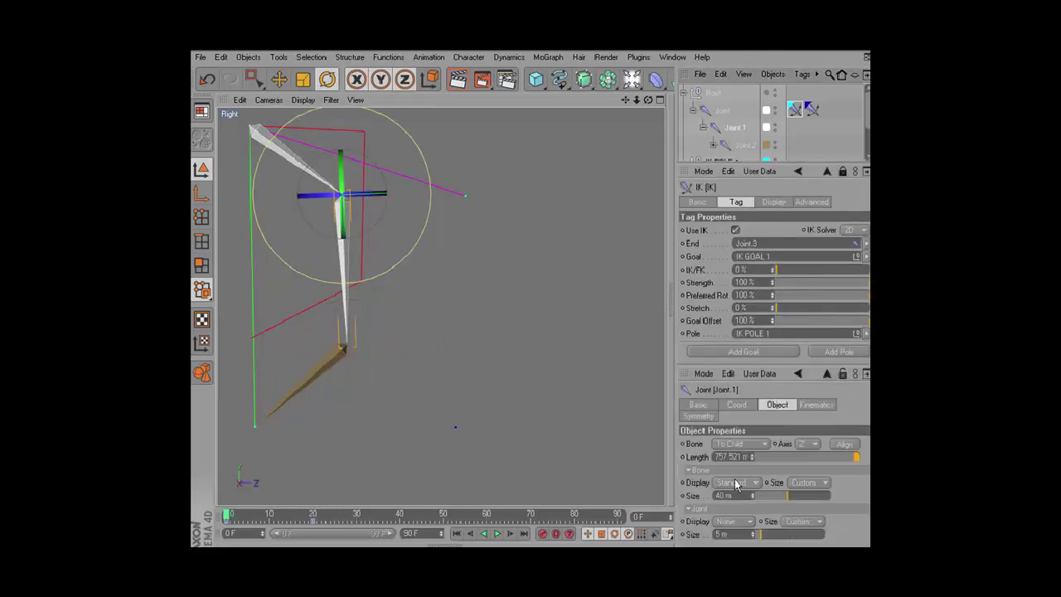
{"action": "left_click", "coordinate": [816, 405]}
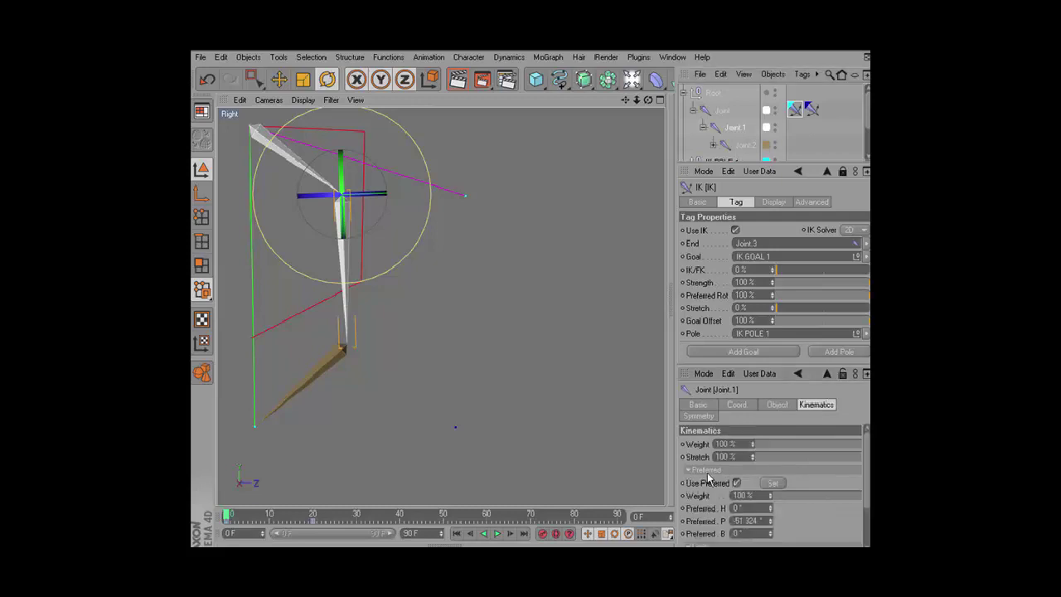
{"action": "left_click", "coordinate": [736, 482]}
Vary the IK tag's Preferred Rot through 10% and 100%, ending at 0%.
{"action": "left_click", "coordinate": [692, 378]}
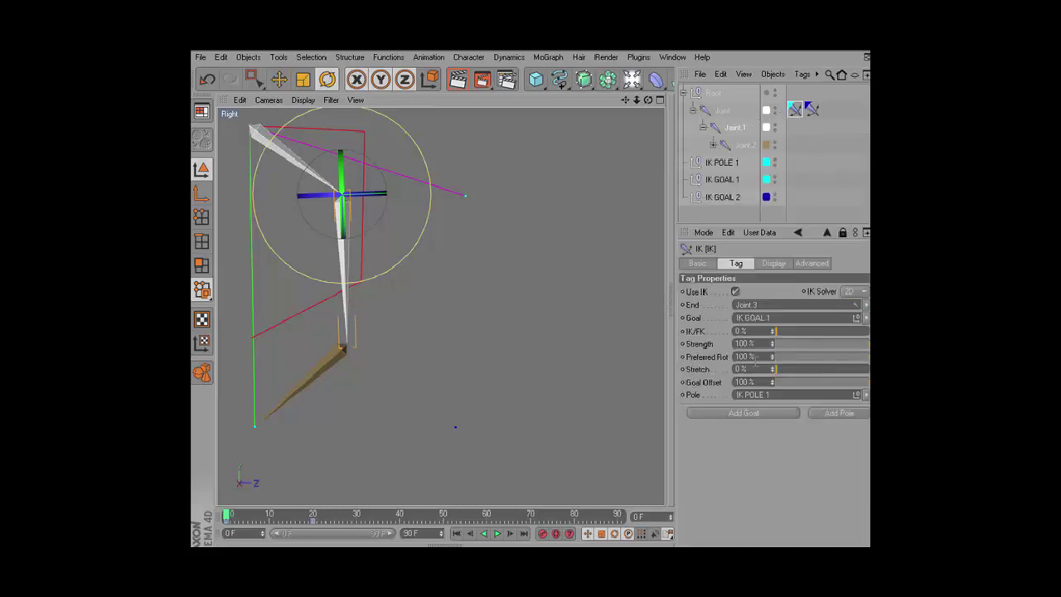
{"action": "mouse_move", "coordinate": [843, 356]}
{"action": "left_mouse_down"}
{"action": "mouse_move", "coordinate": [788, 364]}
{"action": "mouse_move", "coordinate": [822, 362]}
{"action": "left_mouse_up"}
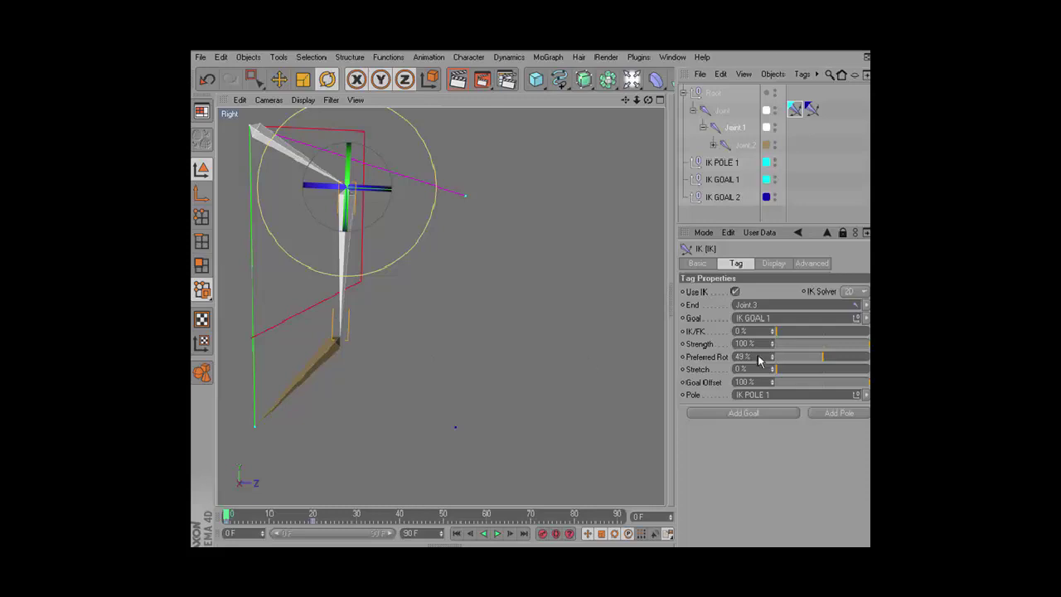
{"action": "left_click_drag", "start_coordinate": [823, 360], "coordinate": [868, 361]}
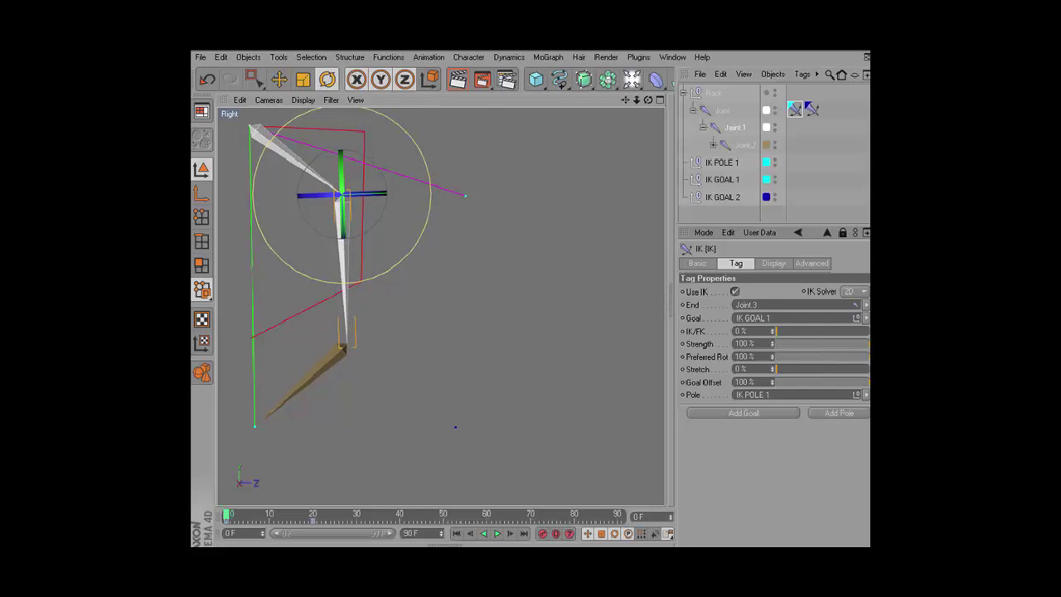
{"action": "mouse_move", "coordinate": [867, 356]}
{"action": "left_mouse_down"}
{"action": "mouse_move", "coordinate": [777, 352]}
{"action": "mouse_move", "coordinate": [723, 379]}
{"action": "left_mouse_up"}
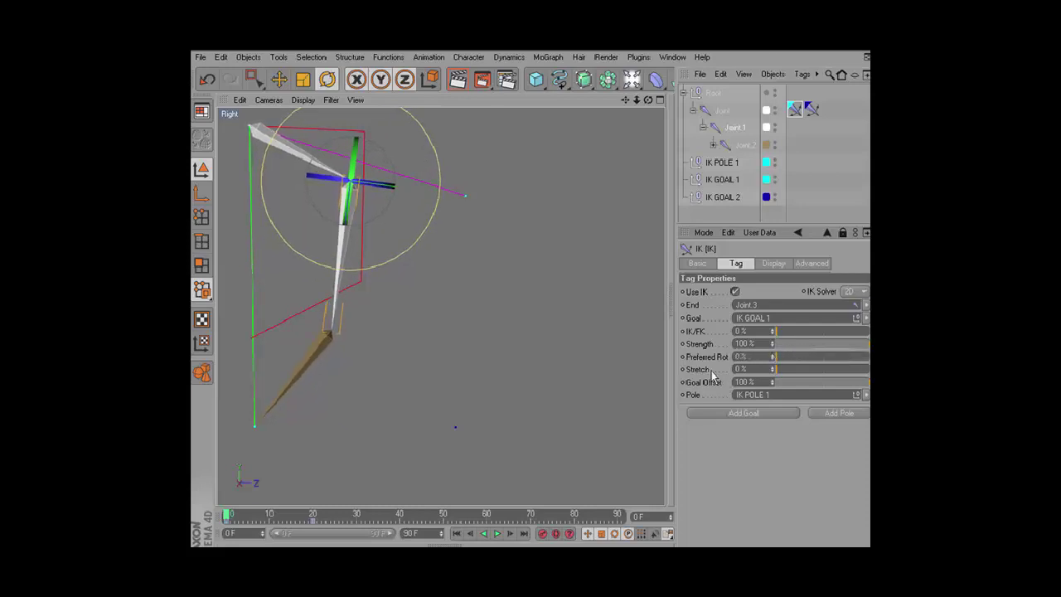
Move IK GOAL 1 beyond the chain's reach and raise Stretch so the bones lengthen.
{"action": "left_click", "coordinate": [721, 179]}
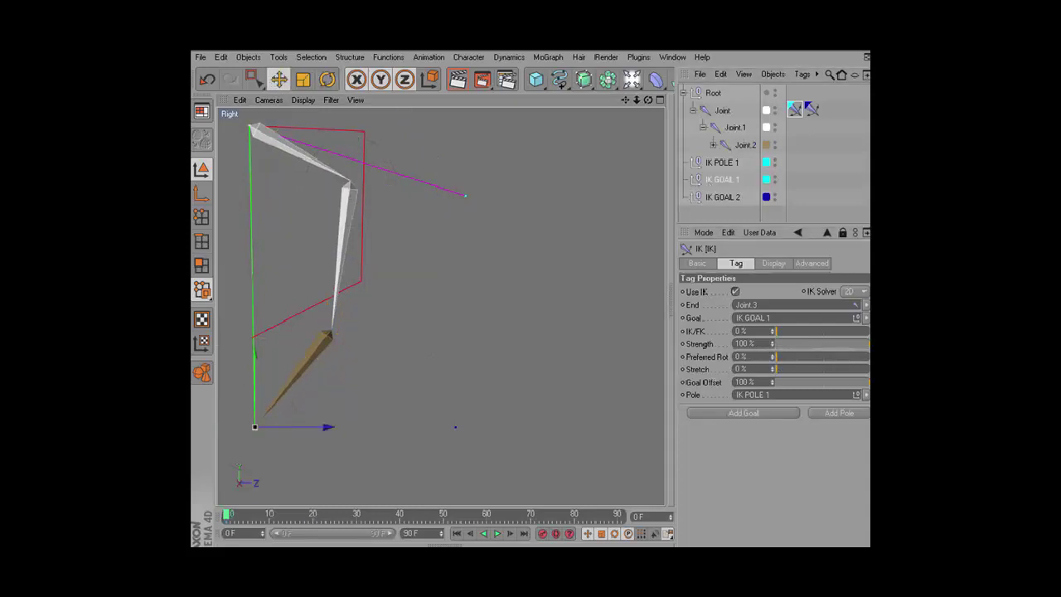
{"action": "left_click_drag", "start_coordinate": [318, 409], "coordinate": [314, 409]}
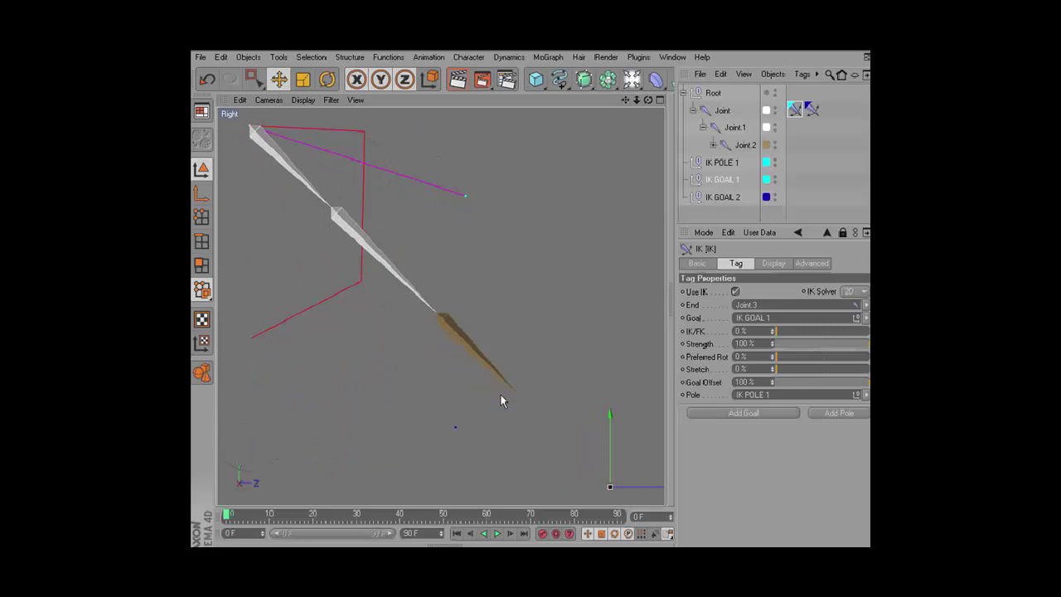
{"action": "left_click_drag", "start_coordinate": [602, 478], "coordinate": [625, 457]}
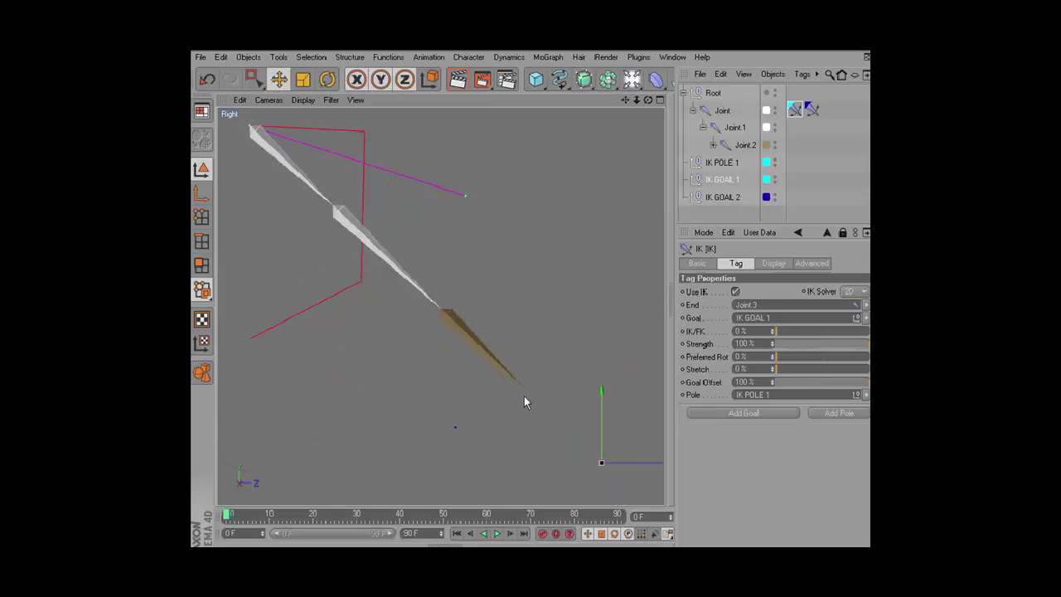
{"action": "left_click_drag", "start_coordinate": [780, 370], "coordinate": [837, 370]}
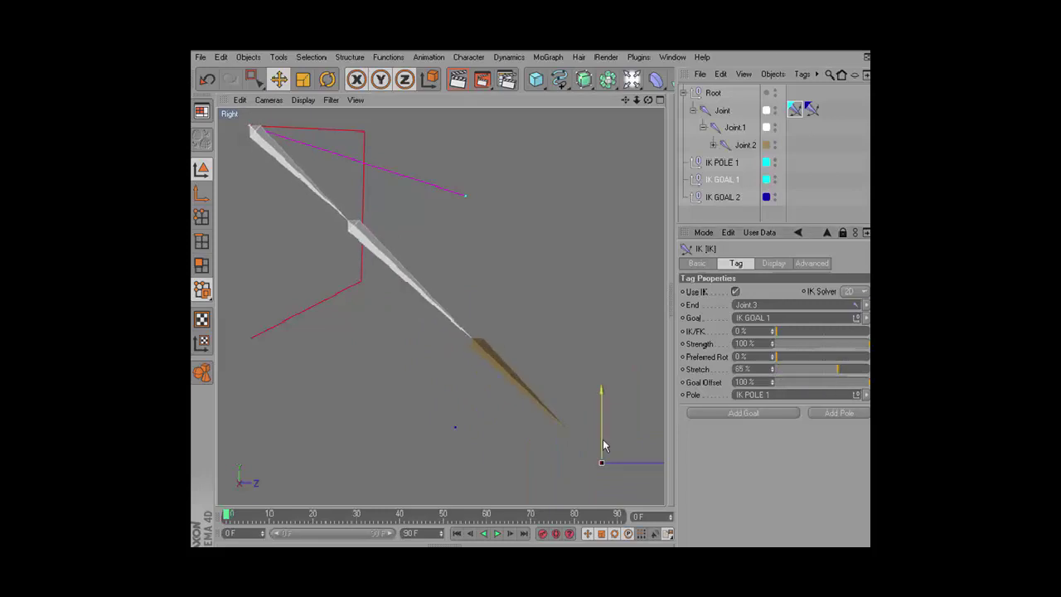
{"action": "mouse_move", "coordinate": [610, 445]}
{"action": "left_mouse_down"}
{"action": "mouse_move", "coordinate": [658, 464]}
{"action": "mouse_move", "coordinate": [610, 444]}
{"action": "left_mouse_up"}
Test Stretch at 100% and about 50% while moving the goal, then set Stretch to 0%.
{"action": "left_click_drag", "start_coordinate": [836, 370], "coordinate": [867, 370]}
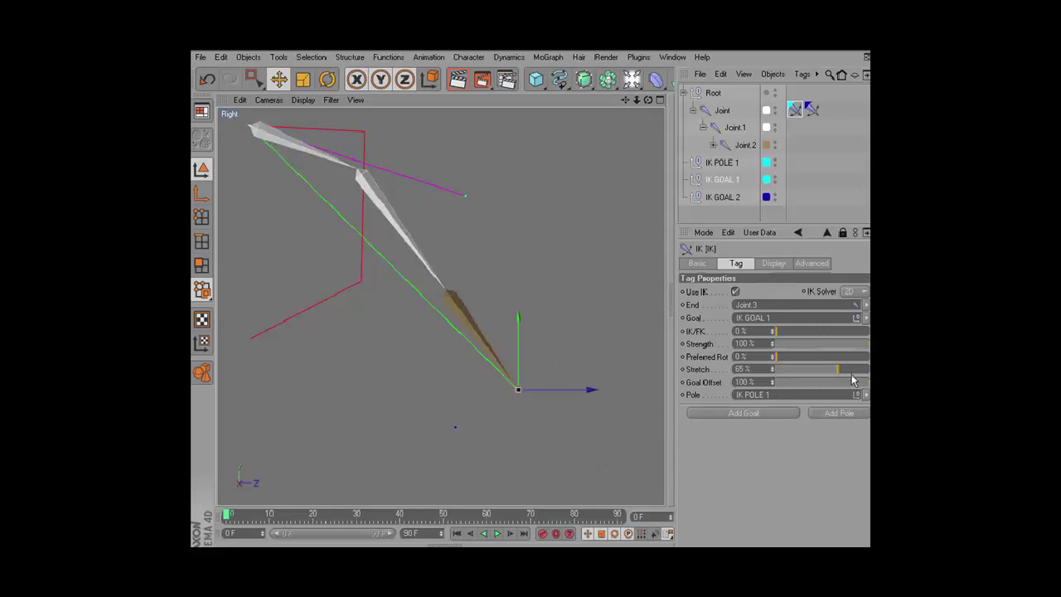
{"action": "left_click_drag", "start_coordinate": [518, 389], "coordinate": [553, 442]}
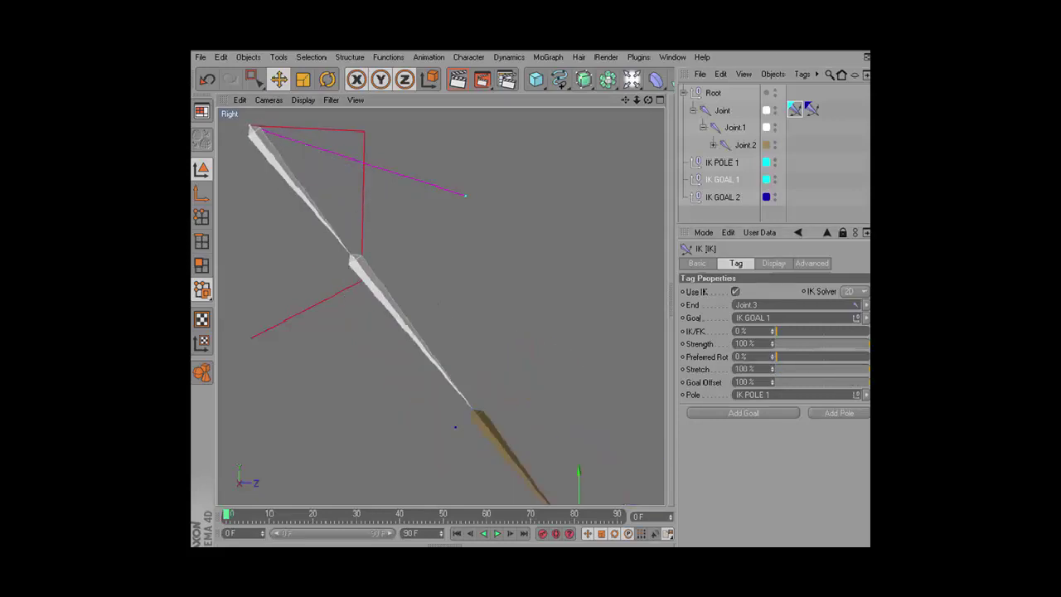
{"action": "left_click_drag", "start_coordinate": [485, 324], "coordinate": [536, 350]}
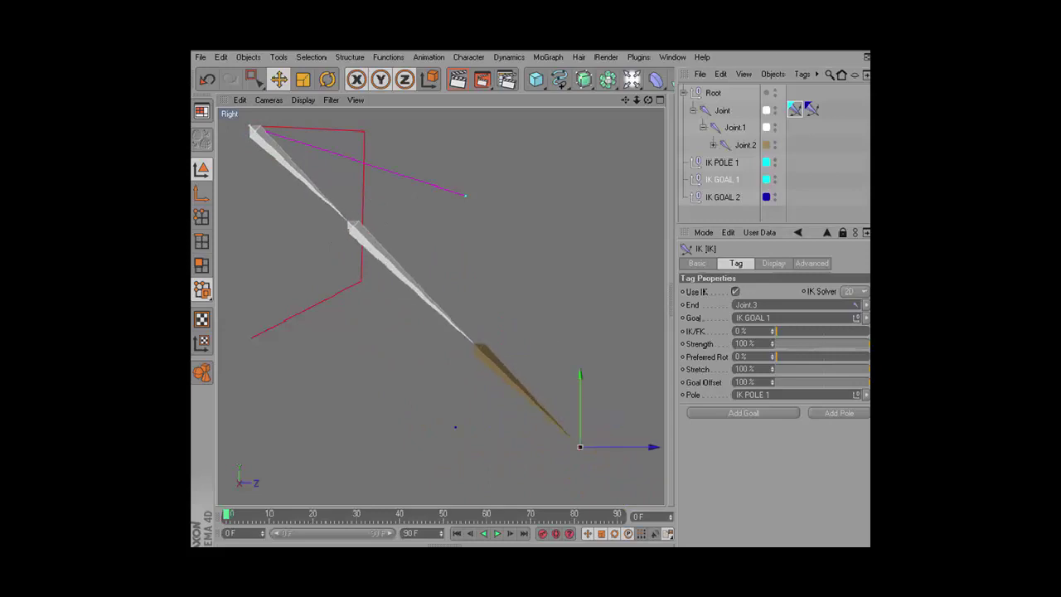
{"action": "left_click", "coordinate": [822, 371]}
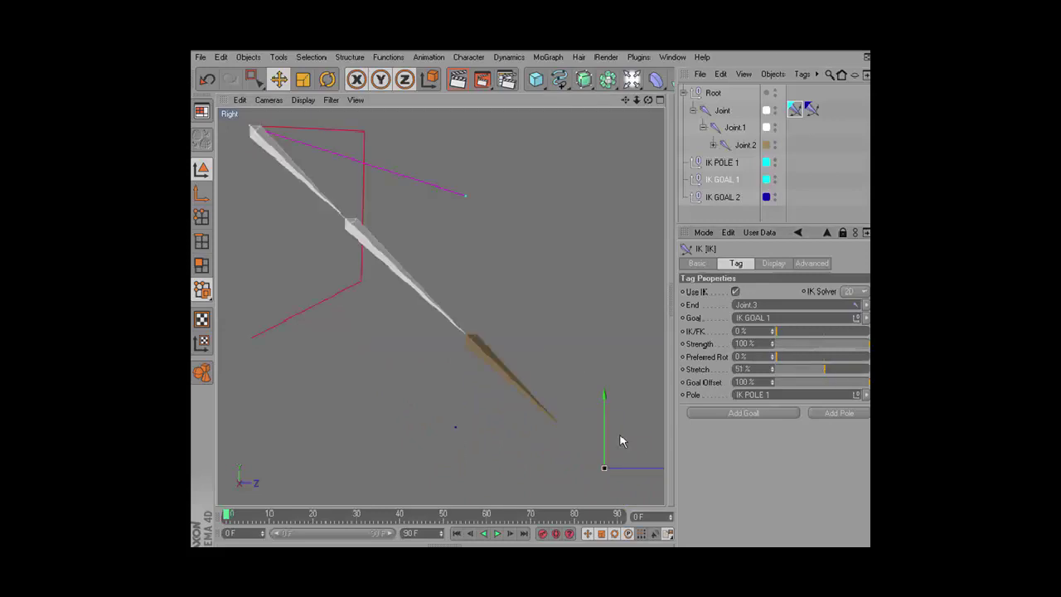
{"action": "mouse_move", "coordinate": [621, 440]}
{"action": "left_mouse_down"}
{"action": "mouse_move", "coordinate": [540, 361]}
{"action": "mouse_move", "coordinate": [498, 412]}
{"action": "left_mouse_up"}
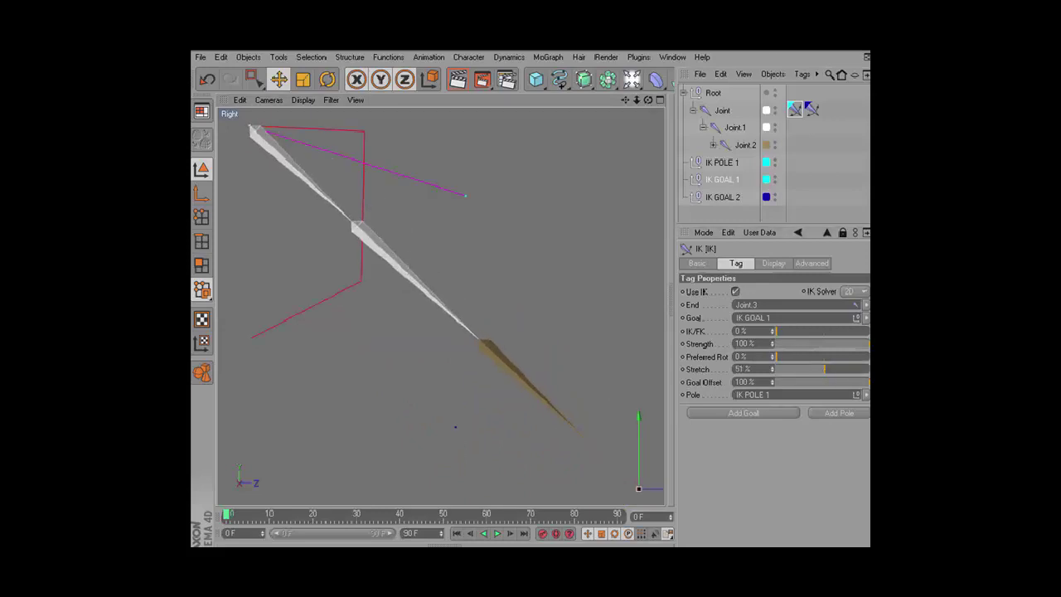
{"action": "left_click_drag", "start_coordinate": [823, 369], "coordinate": [775, 369]}
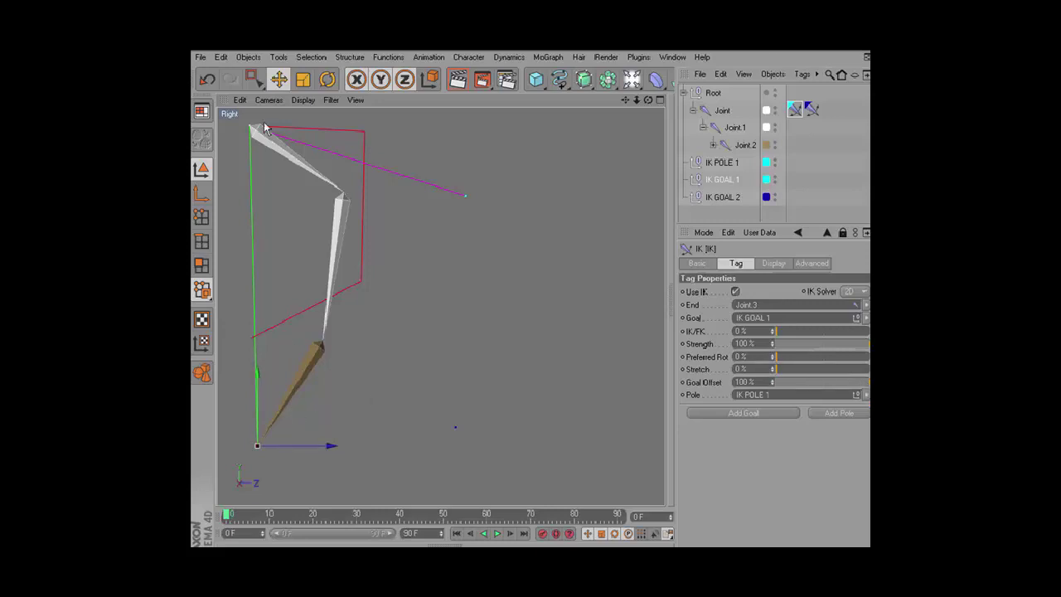
{"action": "left_click", "coordinate": [828, 382]}
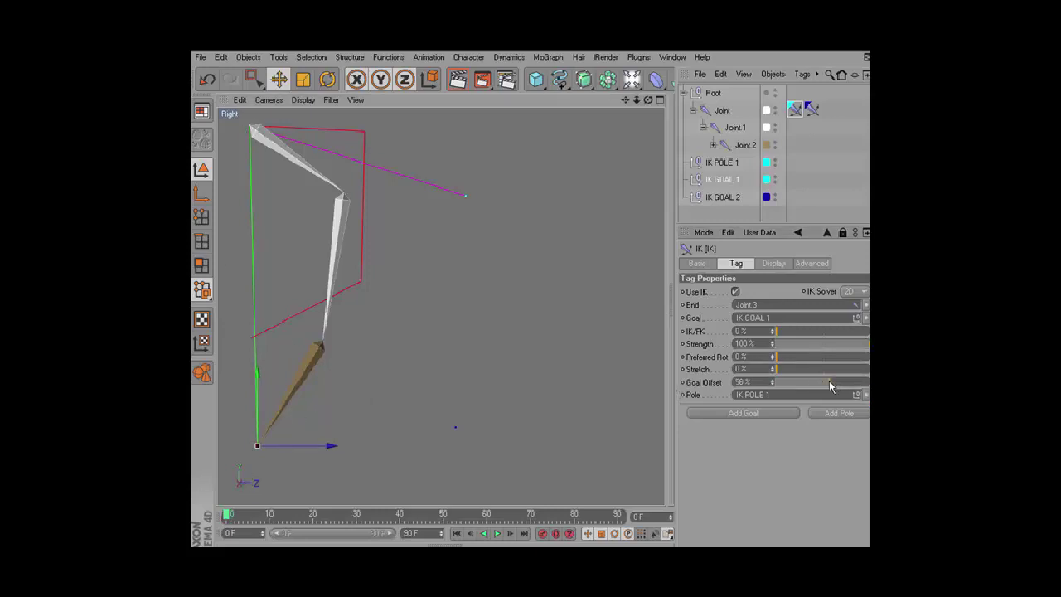
{"action": "left_click_drag", "start_coordinate": [829, 382], "coordinate": [823, 382]}
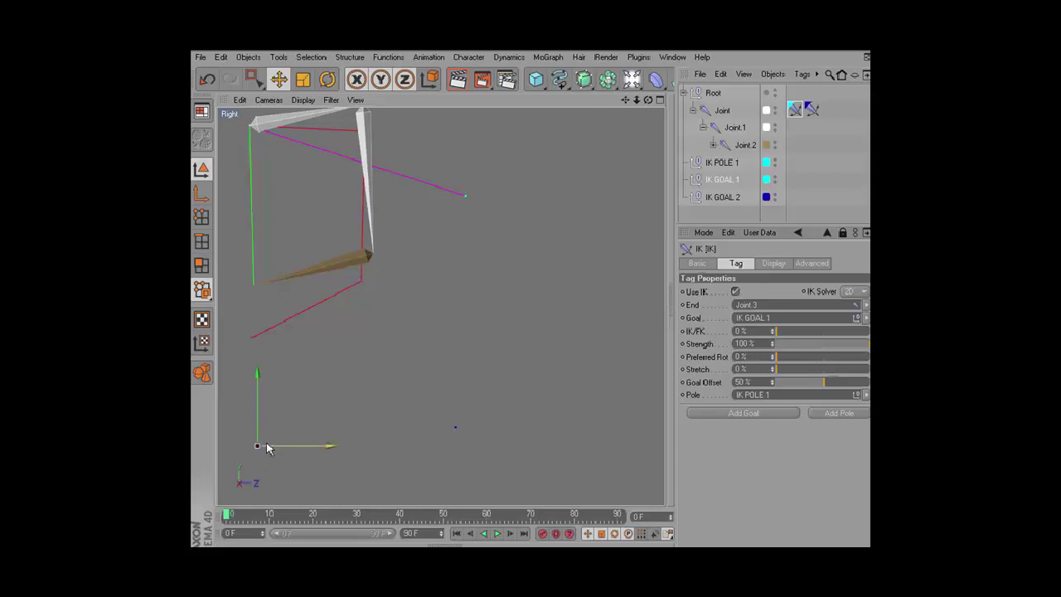
{"action": "mouse_move", "coordinate": [258, 454]}
{"action": "left_mouse_down"}
{"action": "mouse_move", "coordinate": [511, 391]}
{"action": "mouse_move", "coordinate": [263, 158]}
{"action": "left_mouse_up"}
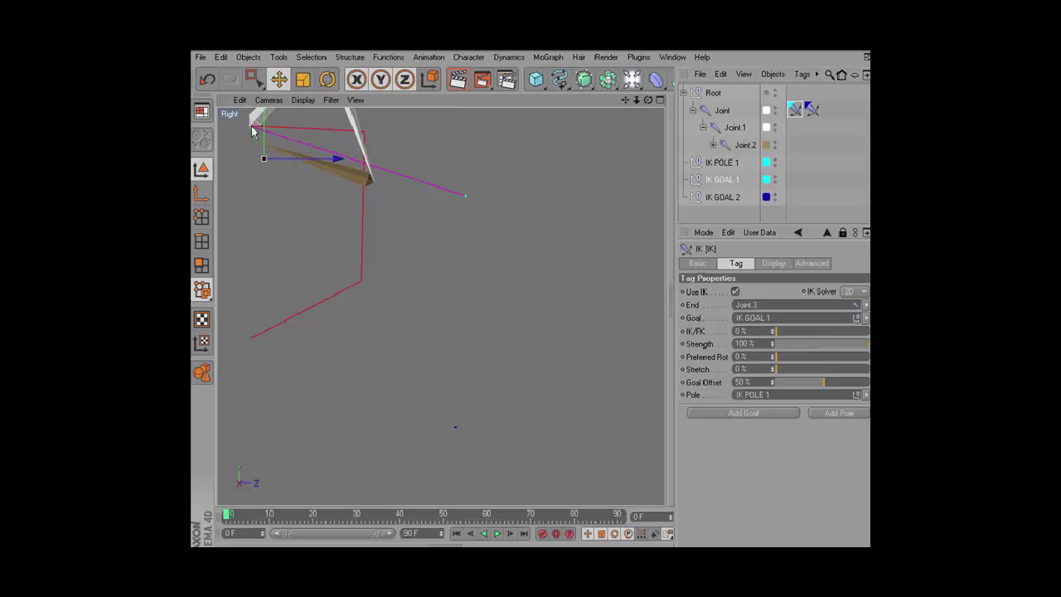
{"action": "left_click_drag", "start_coordinate": [263, 159], "coordinate": [264, 161]}
{"action": "key", "text": "ctrl+z"}
{"action": "key", "text": "ctrl+z"}
{"action": "key", "text": "ctrl+z"}
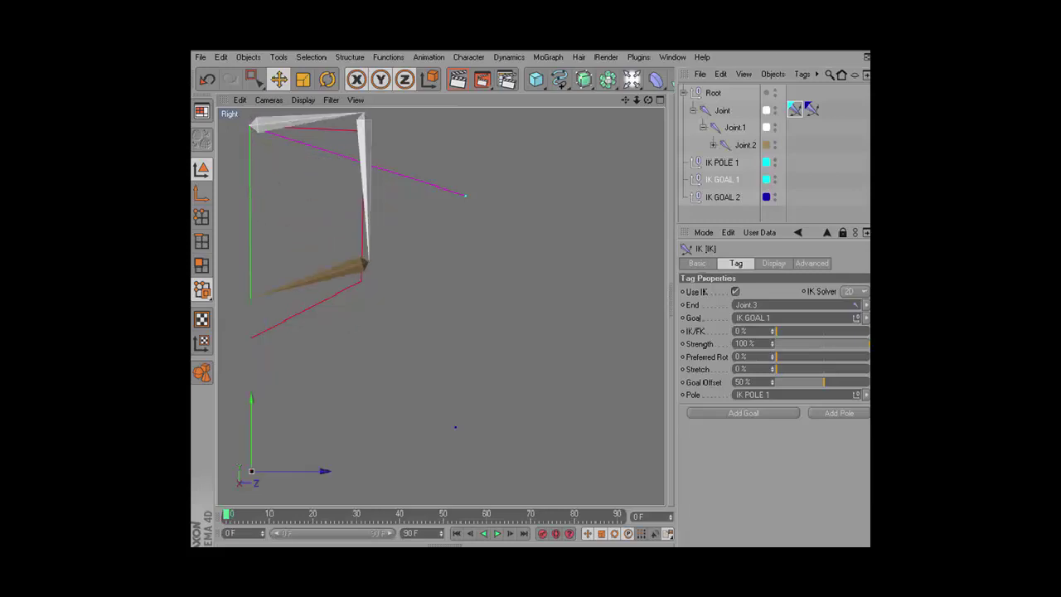
{"action": "left_click", "coordinate": [847, 385]}
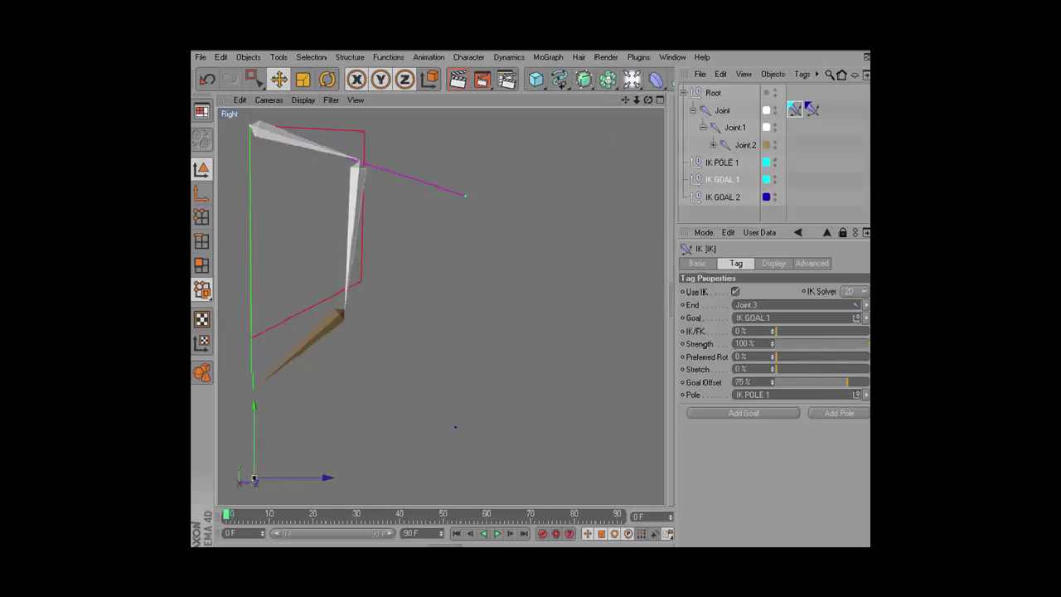
{"action": "left_click_drag", "start_coordinate": [313, 454], "coordinate": [327, 462]}
{"action": "left_click", "coordinate": [800, 385]}
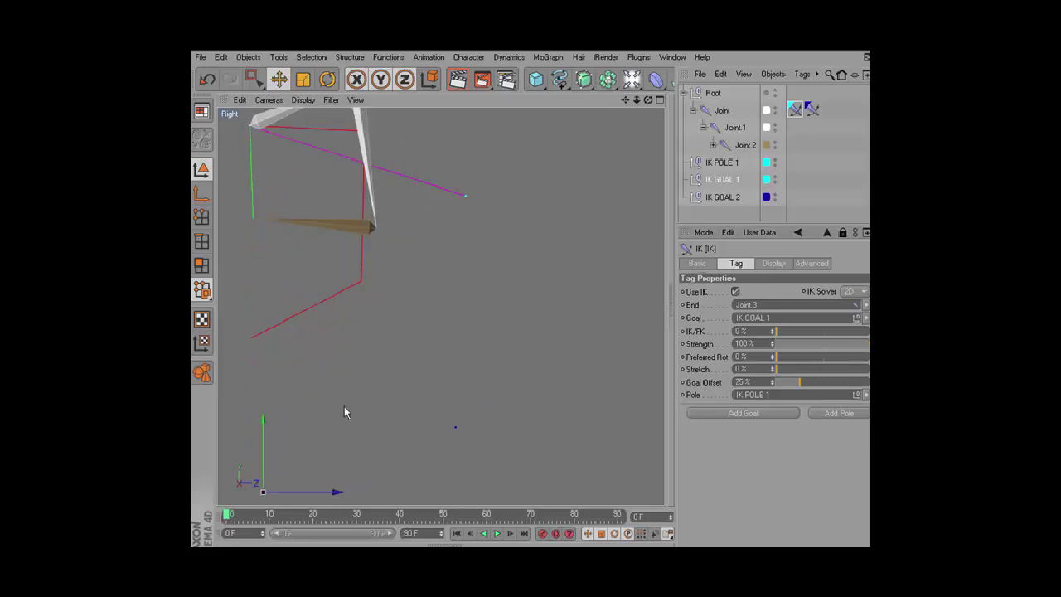
{"action": "left_click_drag", "start_coordinate": [262, 491], "coordinate": [489, 503]}
{"action": "key", "text": "ctrl+z"}
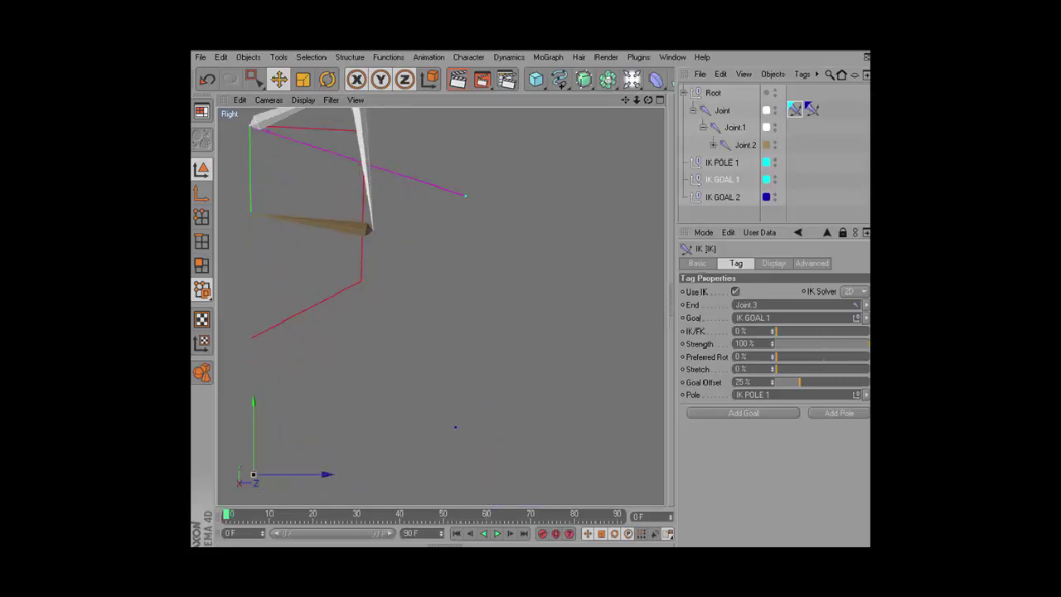
{"action": "left_click_drag", "start_coordinate": [800, 382], "coordinate": [868, 378]}
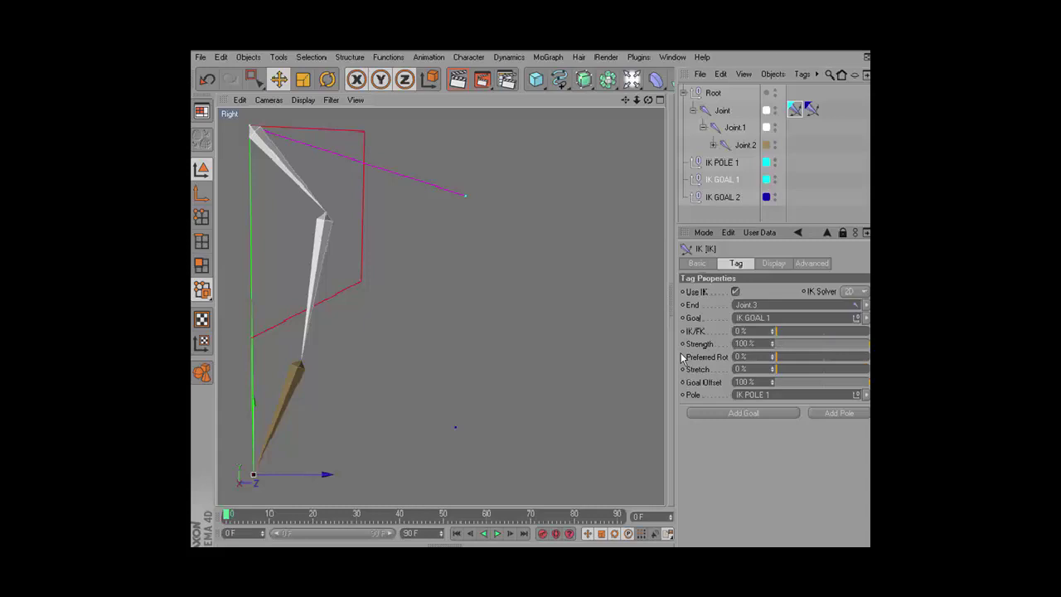
{"action": "left_click", "coordinate": [811, 110]}
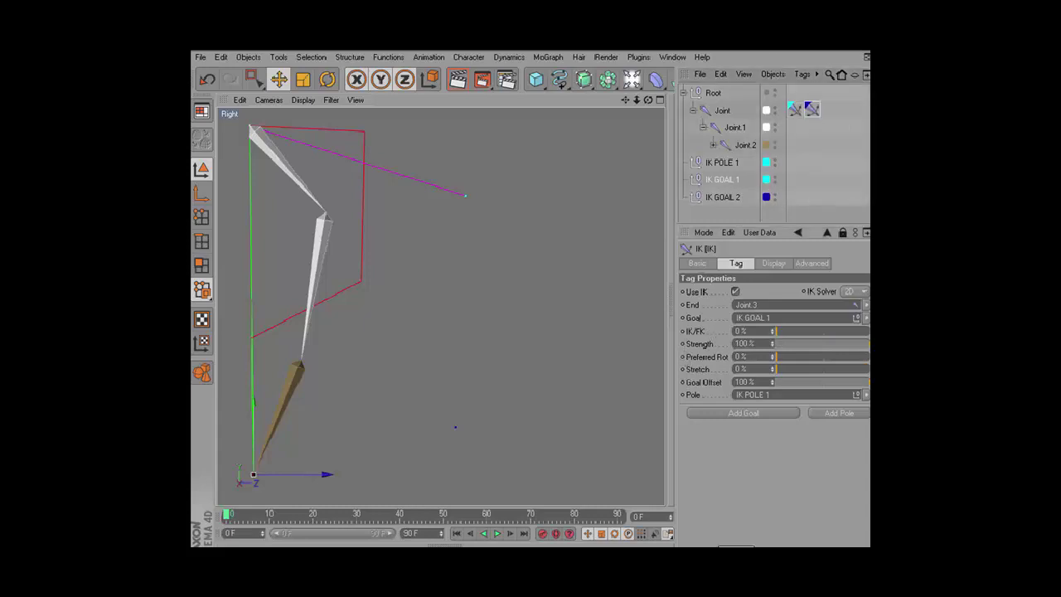
Enable Use IK on the second IK tag and move IK GOAL 2 down-right of the arm.
{"action": "left_click", "coordinate": [734, 434]}
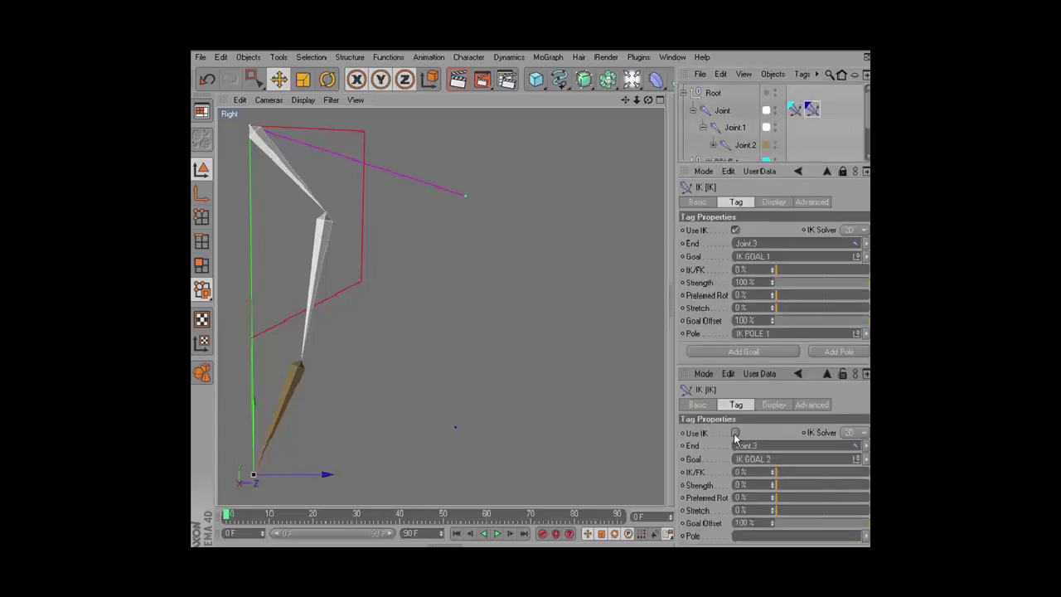
{"action": "left_click", "coordinate": [734, 434]}
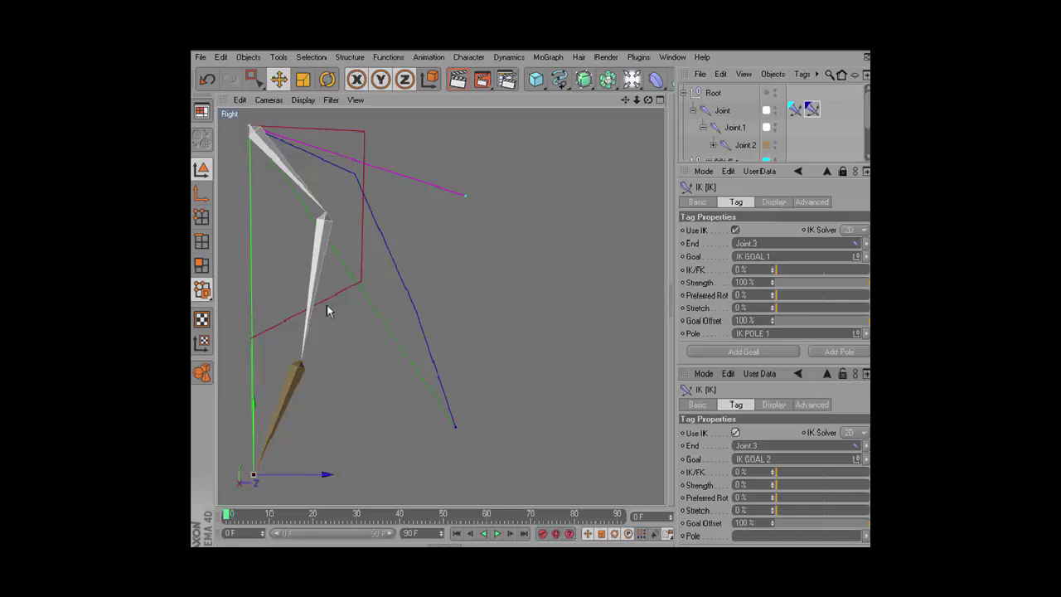
{"action": "left_click", "coordinate": [684, 93]}
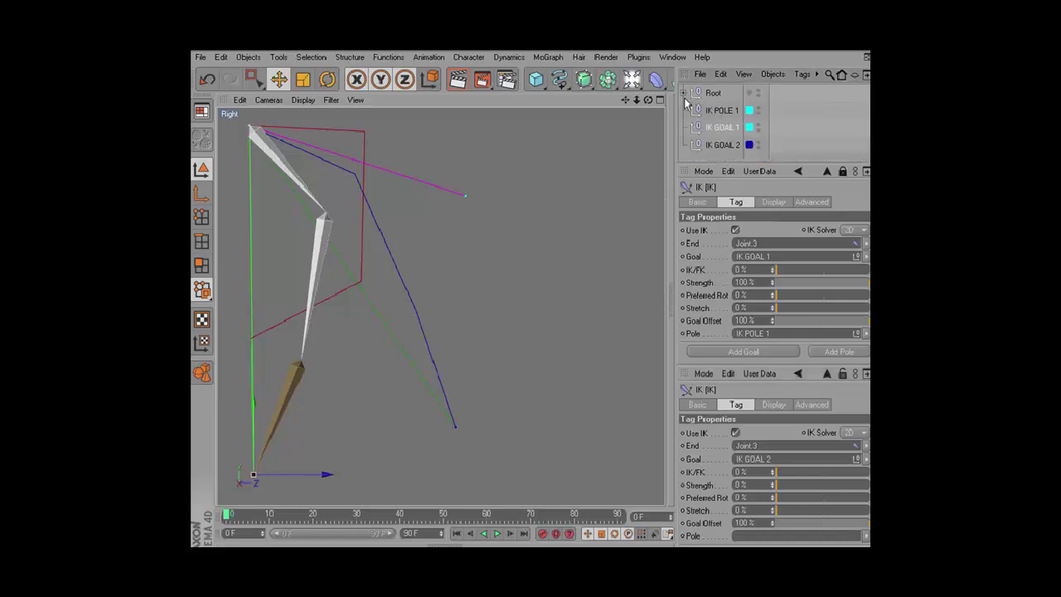
{"action": "left_click", "coordinate": [703, 146]}
{"action": "left_click_drag", "start_coordinate": [499, 372], "coordinate": [490, 383]}
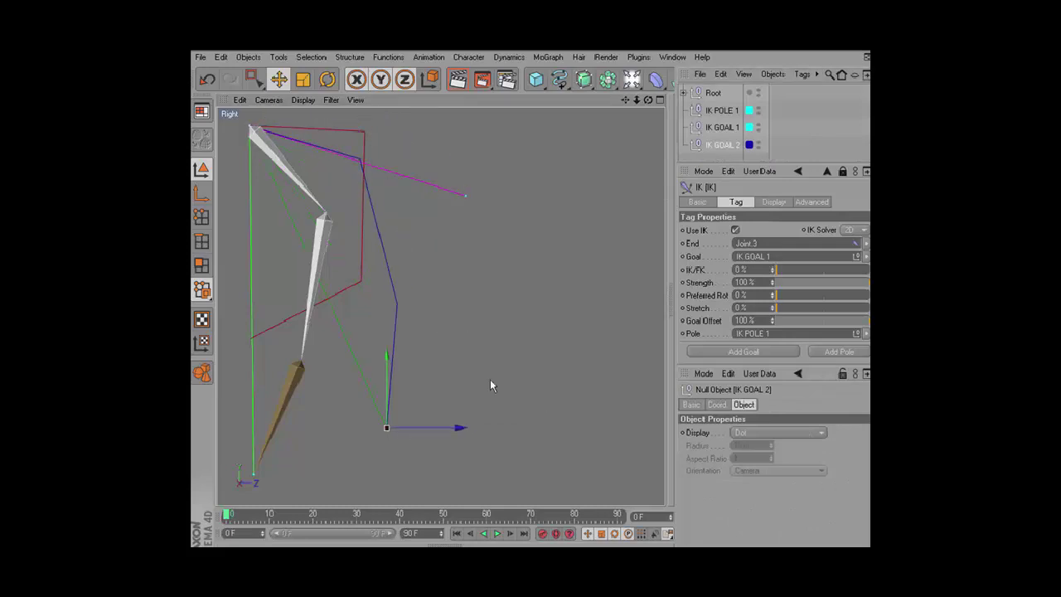
{"action": "left_click_drag", "start_coordinate": [299, 210], "coordinate": [381, 321]}
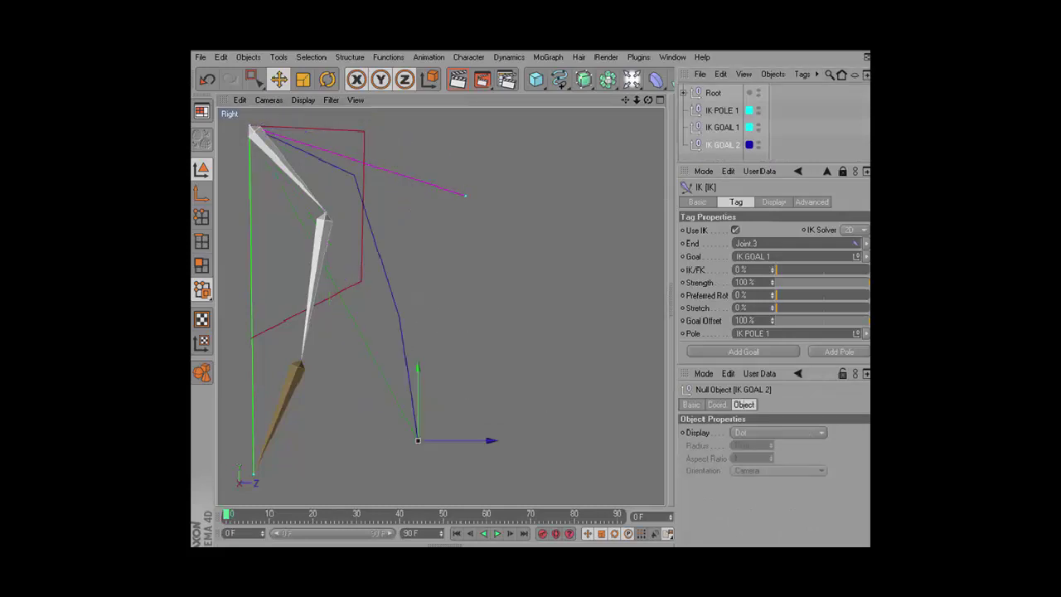
{"action": "scroll", "coordinate": [729, 124], "scroll_direction": "up", "scroll_amount": 2}
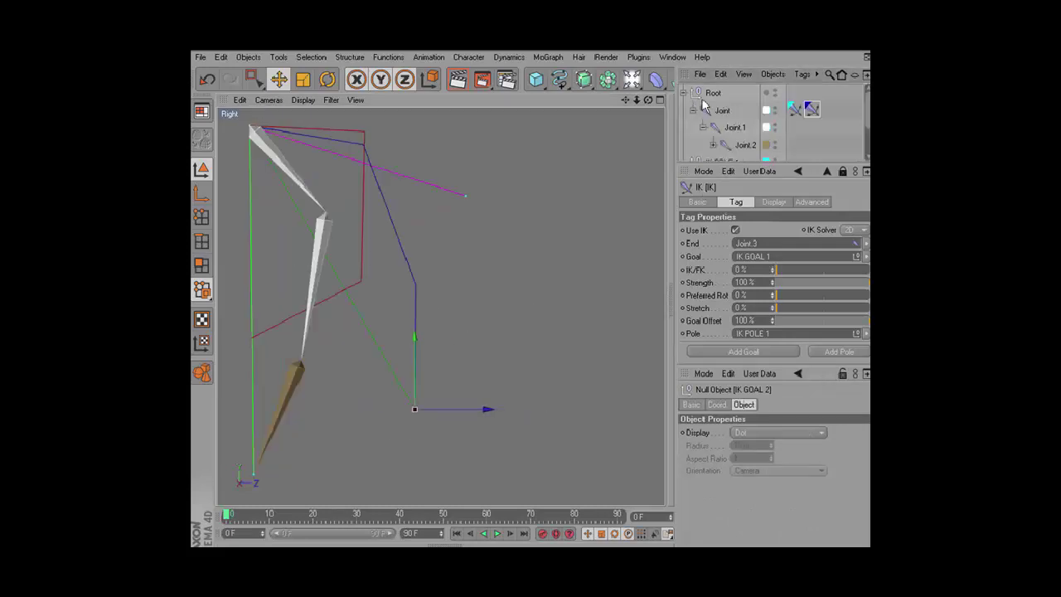
{"action": "left_click", "coordinate": [811, 109]}
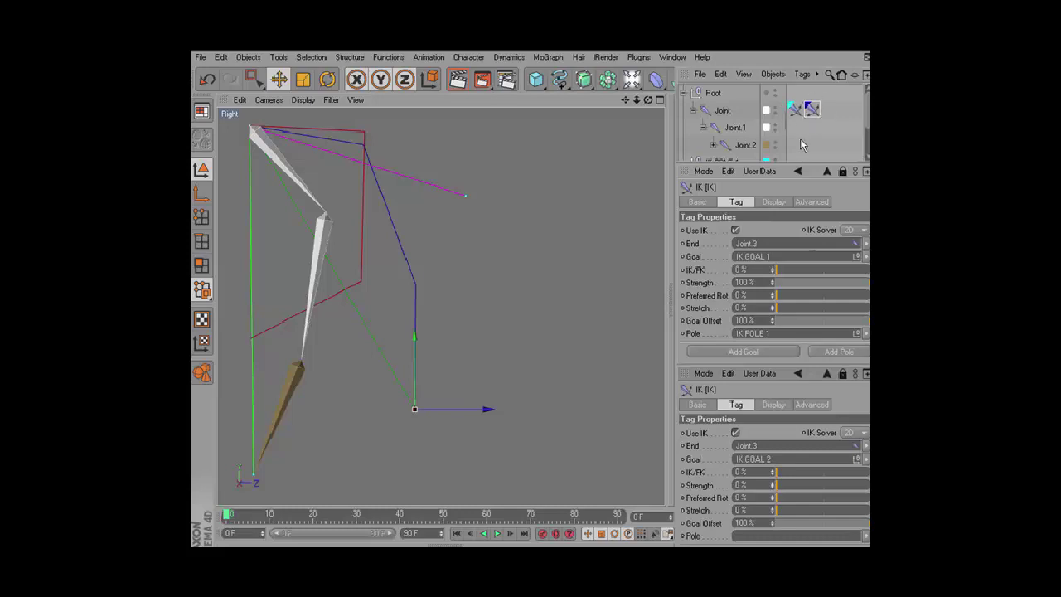
Raise the second IK tag's Strength to 22%, then about 50%, and move IK GOAL 2.
{"action": "left_click_drag", "start_coordinate": [773, 484], "coordinate": [795, 485]}
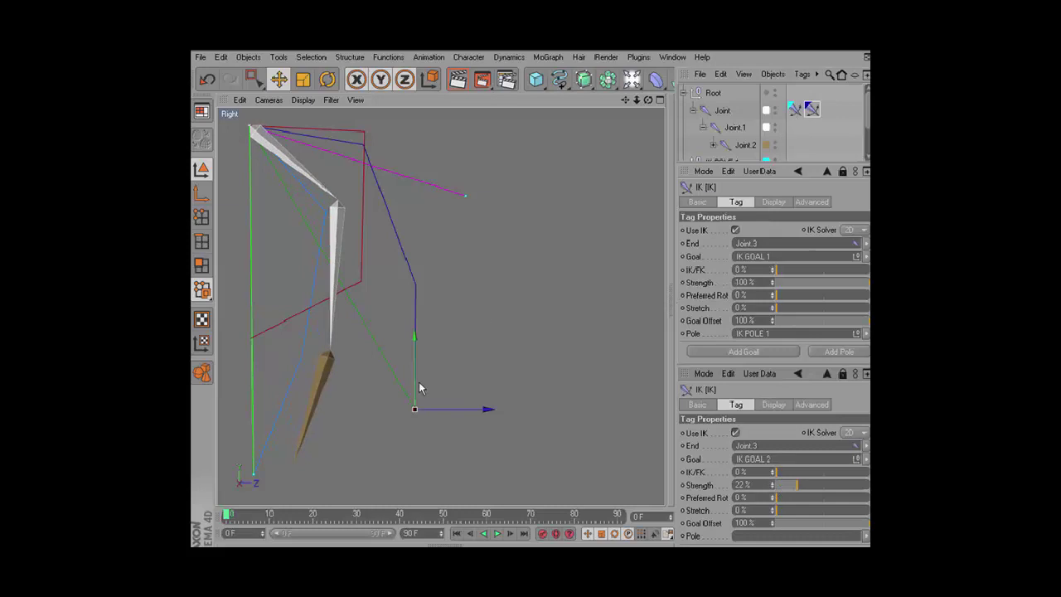
{"action": "left_click_drag", "start_coordinate": [814, 488], "coordinate": [825, 493]}
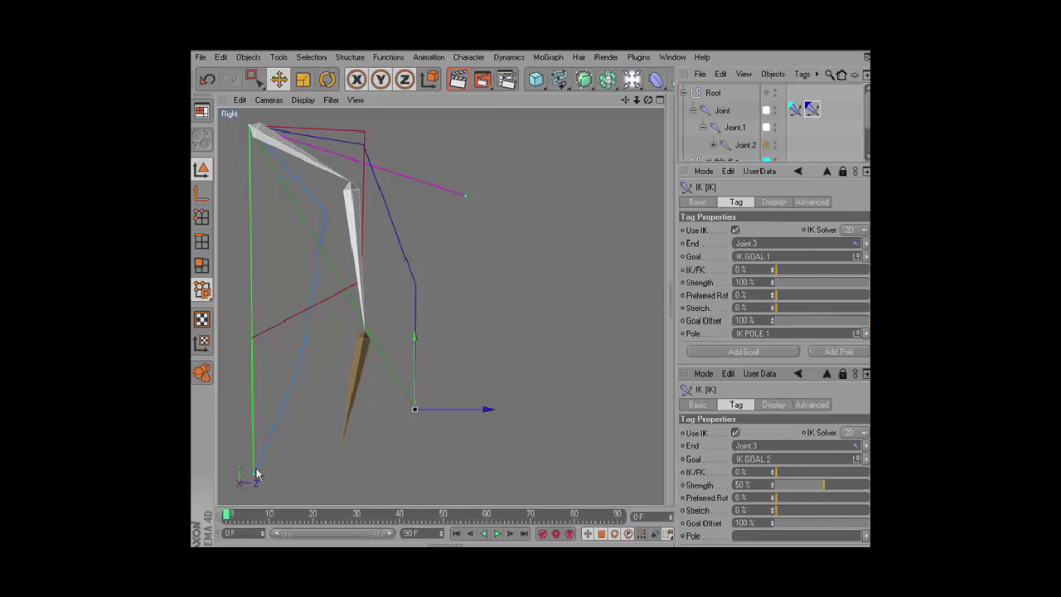
{"action": "left_click_drag", "start_coordinate": [456, 390], "coordinate": [537, 285]}
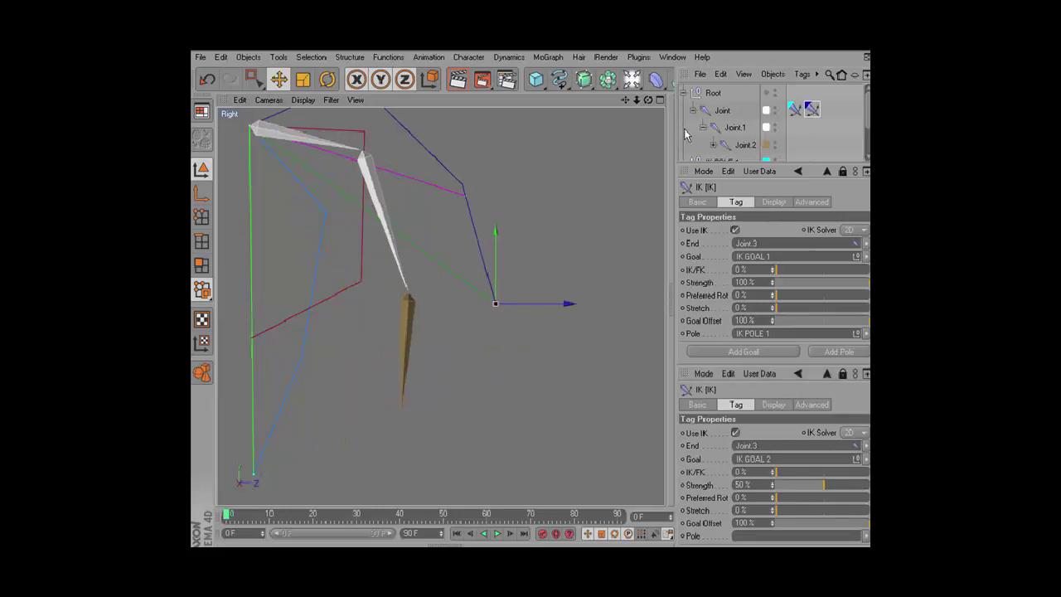
{"action": "left_click_drag", "start_coordinate": [395, 391], "coordinate": [388, 438]}
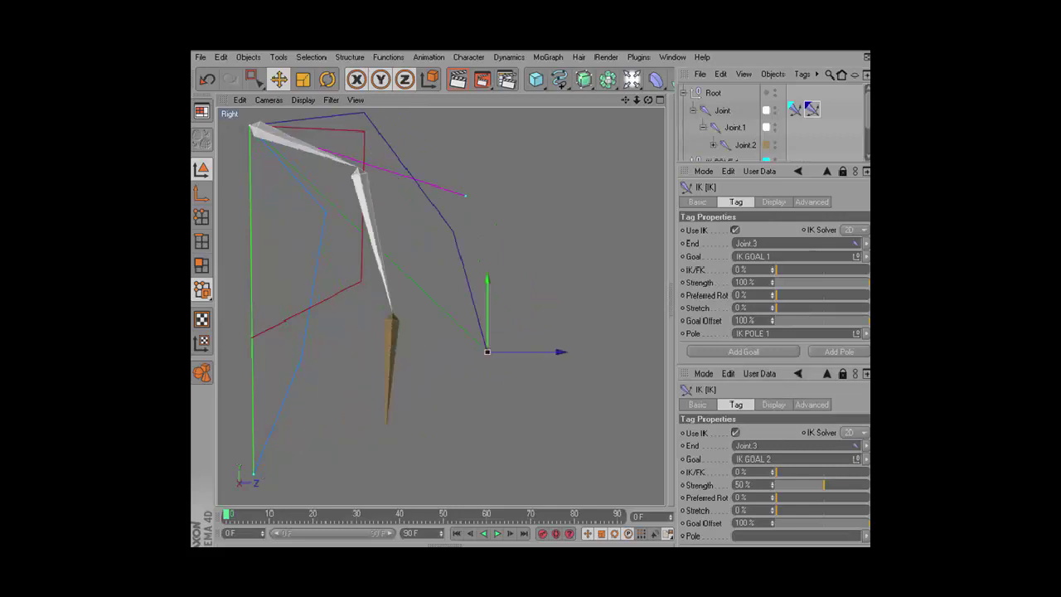
Set both IK tags' Strength to 50% and move IK GOAL 2 to see the goals blend.
{"action": "left_click_drag", "start_coordinate": [823, 484], "coordinate": [866, 485]}
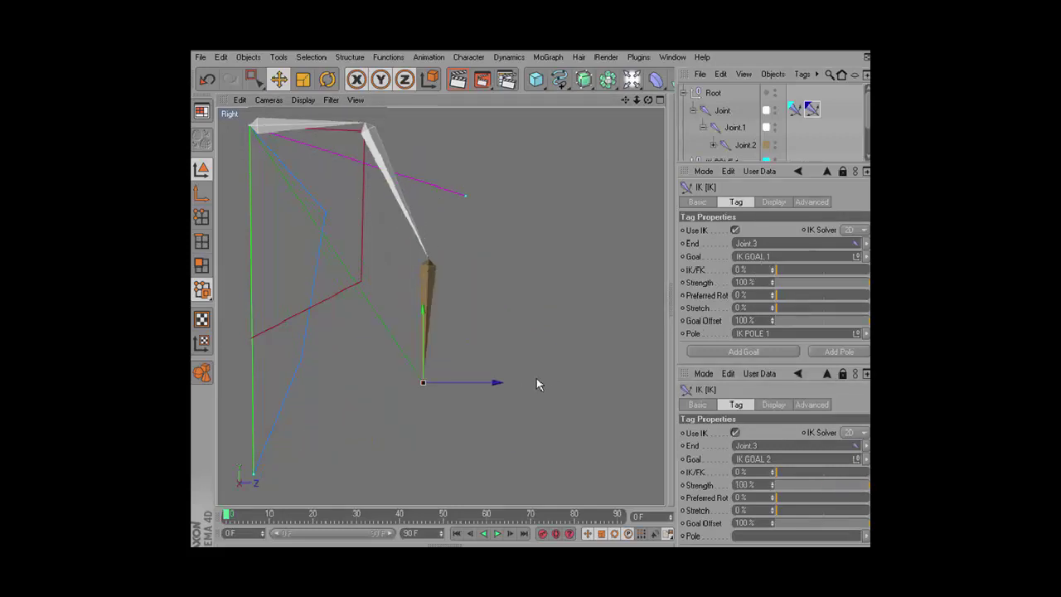
{"action": "left_click", "coordinate": [825, 486]}
{"action": "left_click_drag", "start_coordinate": [825, 491], "coordinate": [824, 492]}
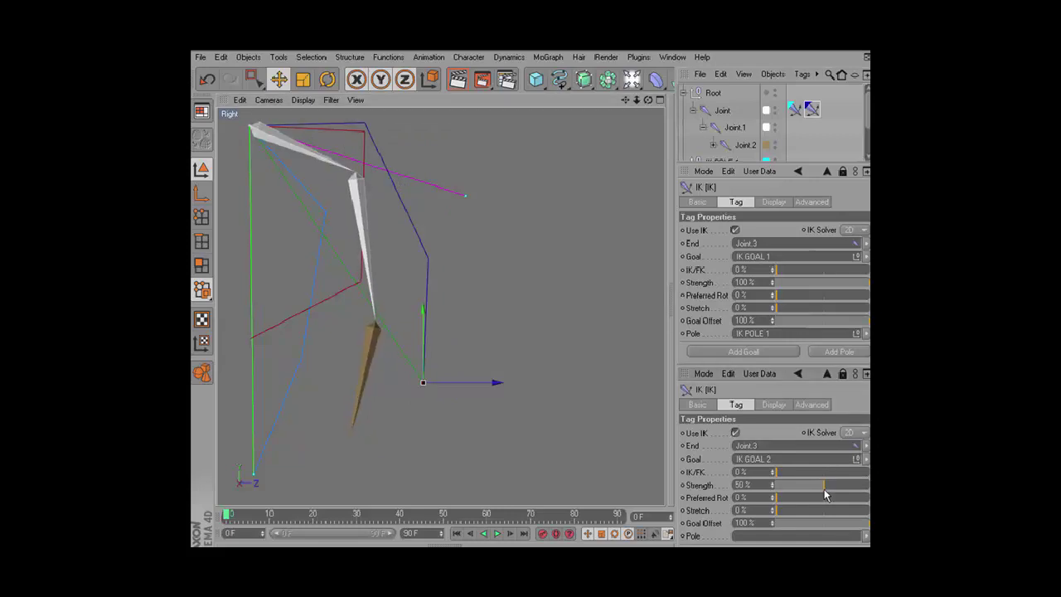
{"action": "left_click_drag", "start_coordinate": [857, 290], "coordinate": [825, 292]}
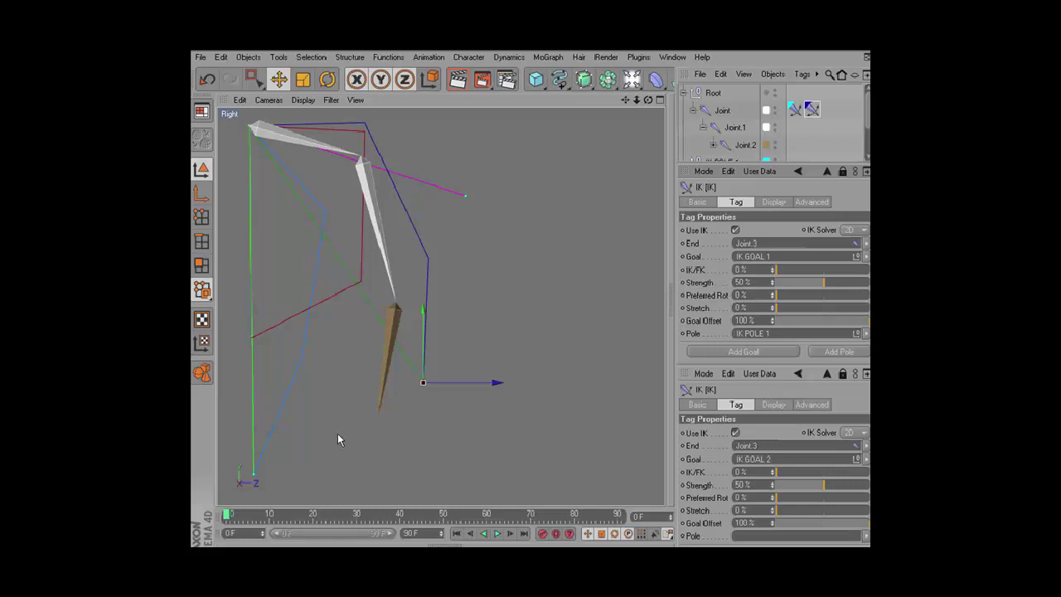
{"action": "left_click_drag", "start_coordinate": [456, 382], "coordinate": [436, 324]}
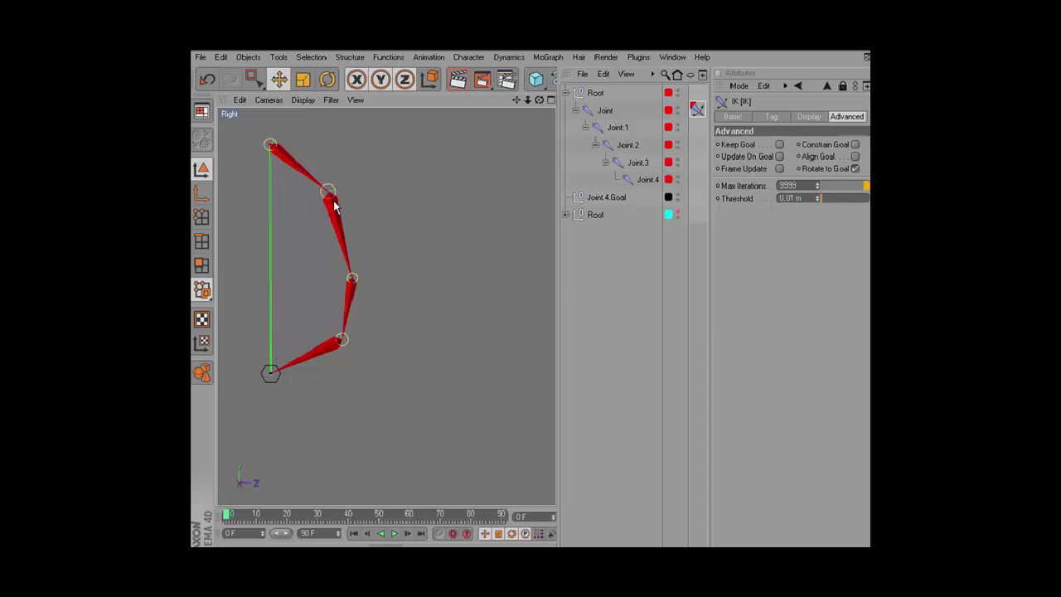
Set the red chain's IK/FK to 100% and rotate Joint.2 into an FK pose.
{"action": "left_click", "coordinate": [771, 116]}
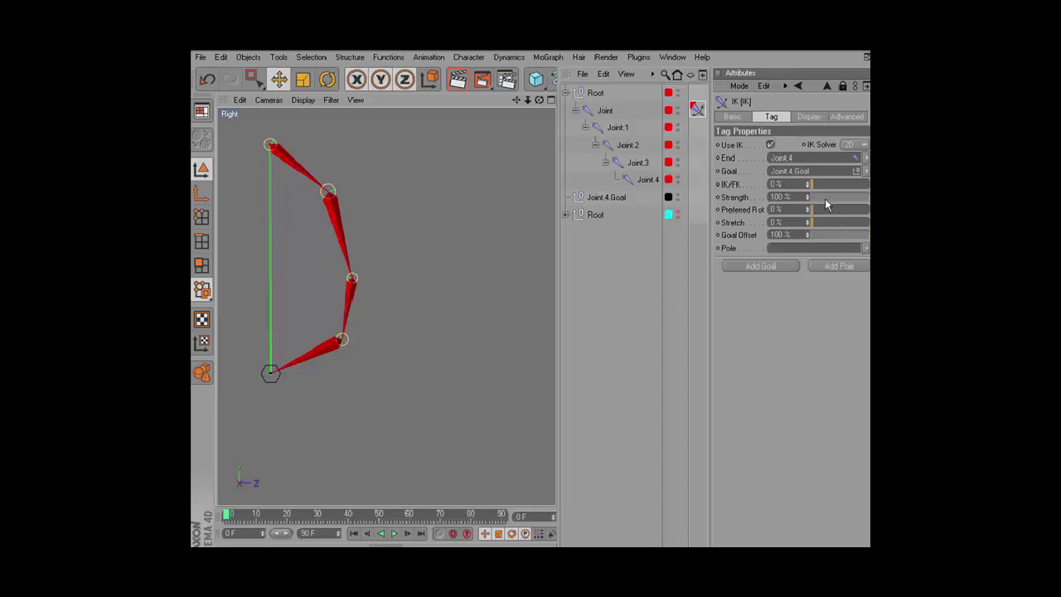
{"action": "left_click_drag", "start_coordinate": [819, 186], "coordinate": [868, 184]}
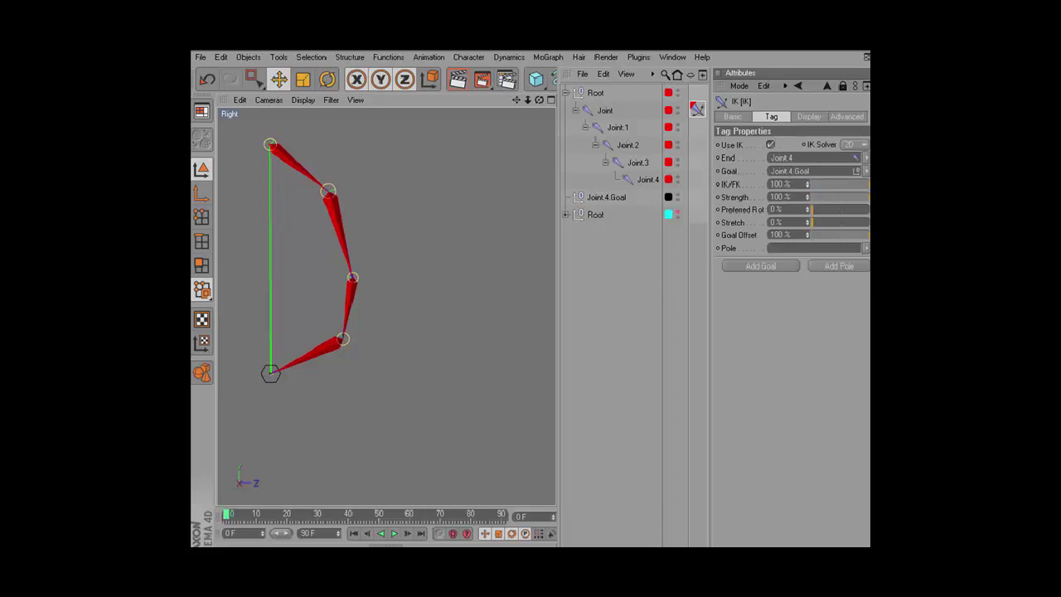
{"action": "left_click", "coordinate": [330, 80]}
{"action": "left_click", "coordinate": [630, 146]}
{"action": "mouse_move", "coordinate": [420, 276]}
{"action": "left_mouse_down"}
{"action": "mouse_move", "coordinate": [446, 251]}
{"action": "mouse_move", "coordinate": [439, 244]}
{"action": "left_mouse_up"}
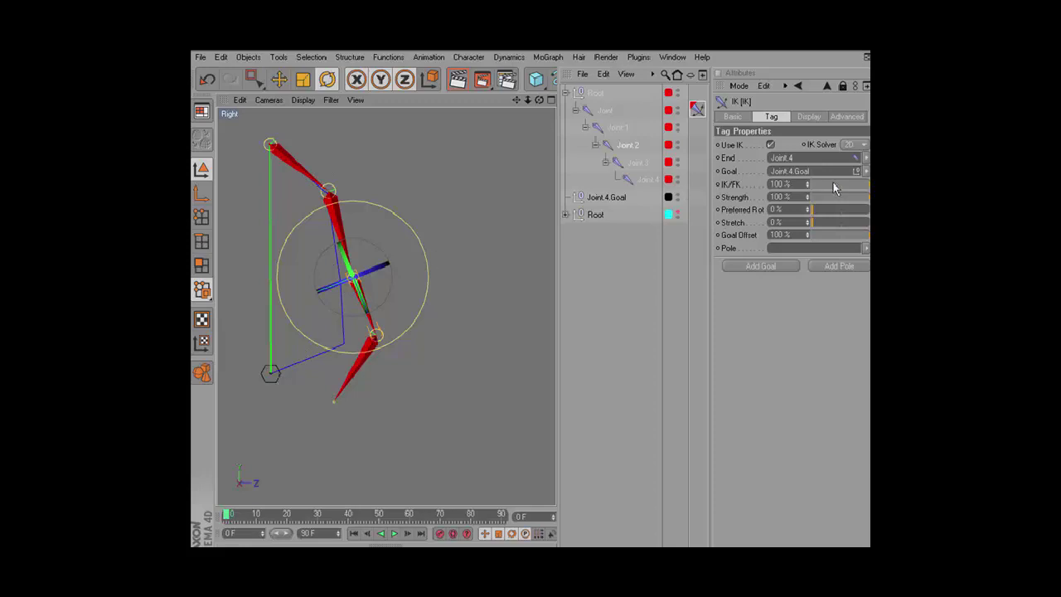
Scrub IK/FK between the IK and FK poses, ending back at 100%.
{"action": "left_click", "coordinate": [864, 186]}
{"action": "mouse_move", "coordinate": [864, 186]}
{"action": "left_mouse_down"}
{"action": "mouse_move", "coordinate": [809, 195]}
{"action": "mouse_move", "coordinate": [866, 186]}
{"action": "left_mouse_up"}
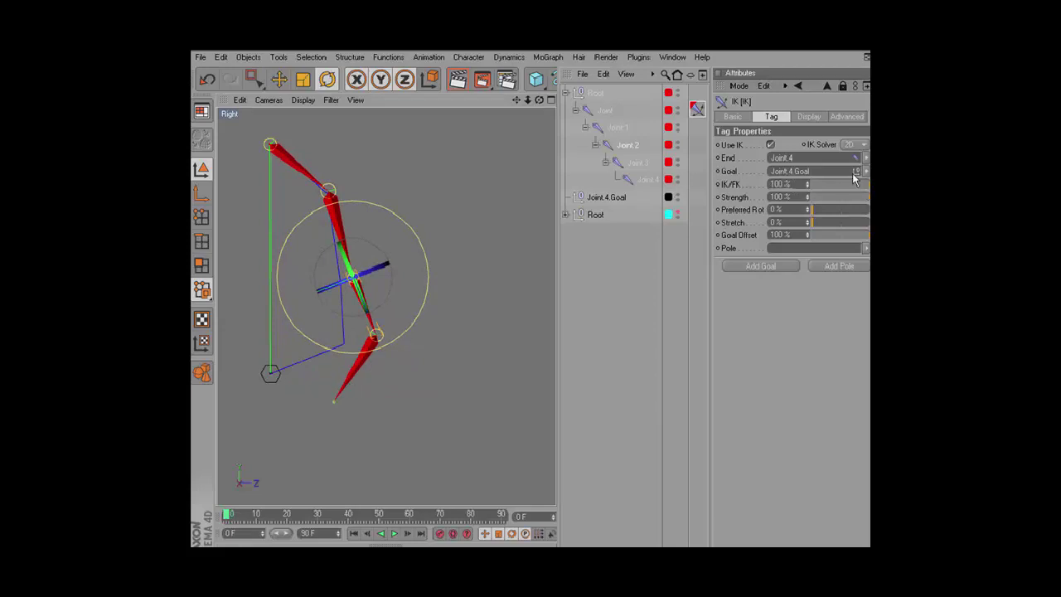
{"action": "mouse_move", "coordinate": [864, 186]}
{"action": "left_mouse_down"}
{"action": "mouse_move", "coordinate": [820, 183]}
{"action": "mouse_move", "coordinate": [869, 187]}
{"action": "left_mouse_up"}
Enable Keep Goal on the IK tag's Advanced tab and rotate Joint.2 to bend the chain.
{"action": "left_click", "coordinate": [846, 116]}
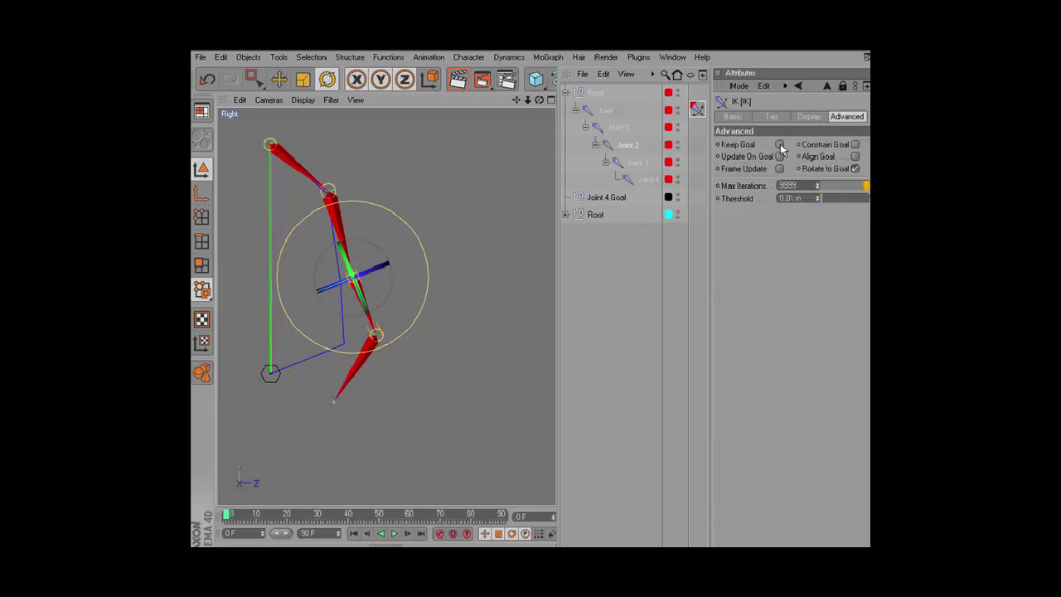
{"action": "left_click", "coordinate": [779, 145]}
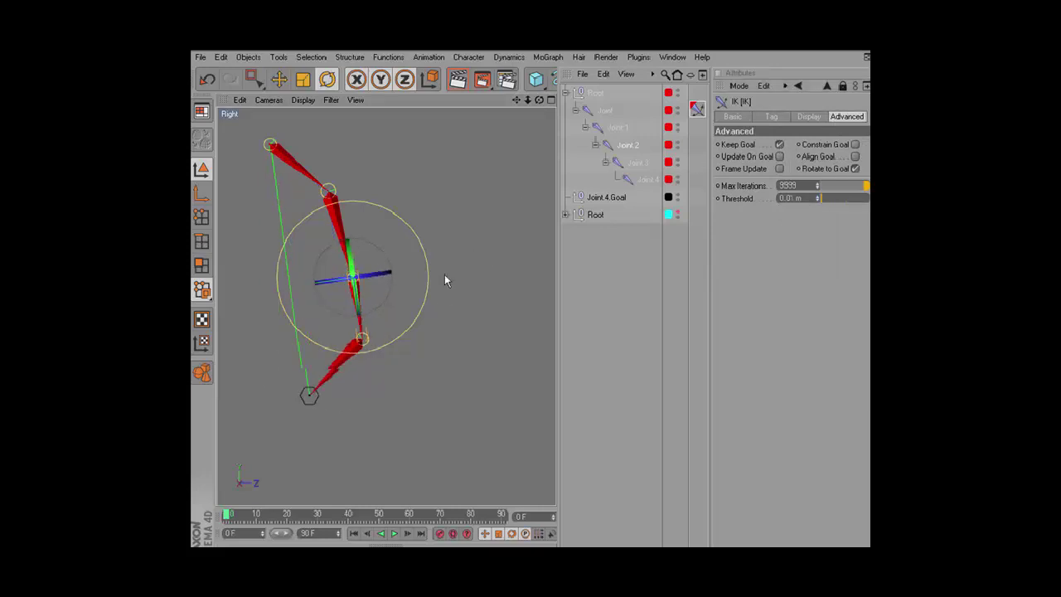
{"action": "mouse_move", "coordinate": [444, 280]}
{"action": "left_mouse_down"}
{"action": "mouse_move", "coordinate": [431, 295]}
{"action": "mouse_move", "coordinate": [436, 232]}
{"action": "mouse_move", "coordinate": [414, 298]}
{"action": "mouse_move", "coordinate": [425, 247]}
{"action": "mouse_move", "coordinate": [416, 289]}
{"action": "left_mouse_up"}
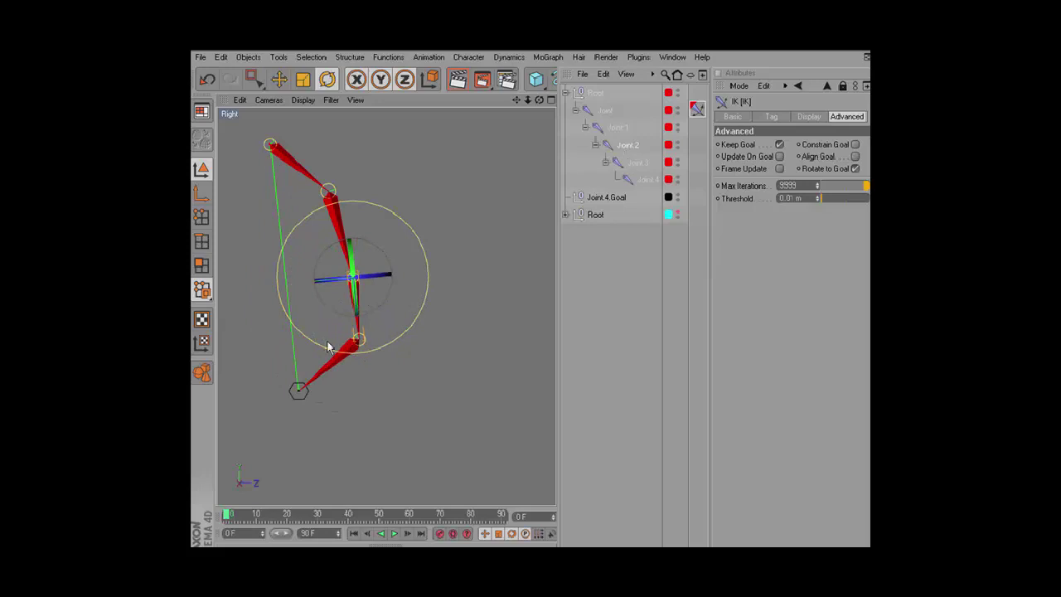
Set IK/FK to 0% and move the joint chain to re-pose it toward its goal.
{"action": "left_click", "coordinate": [767, 117]}
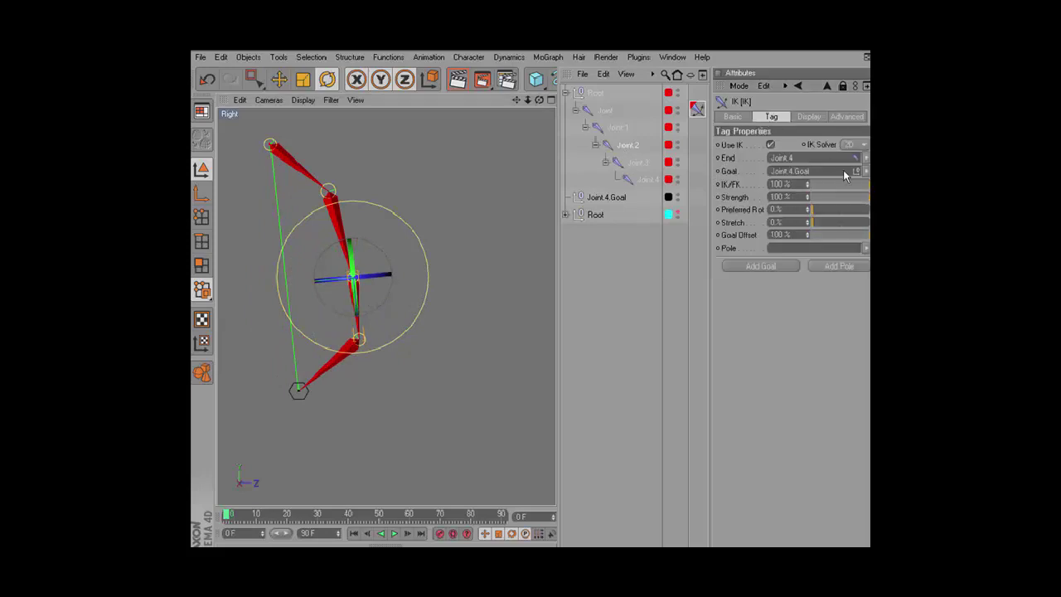
{"action": "left_click_drag", "start_coordinate": [845, 184], "coordinate": [811, 183]}
{"action": "left_click", "coordinate": [837, 117]}
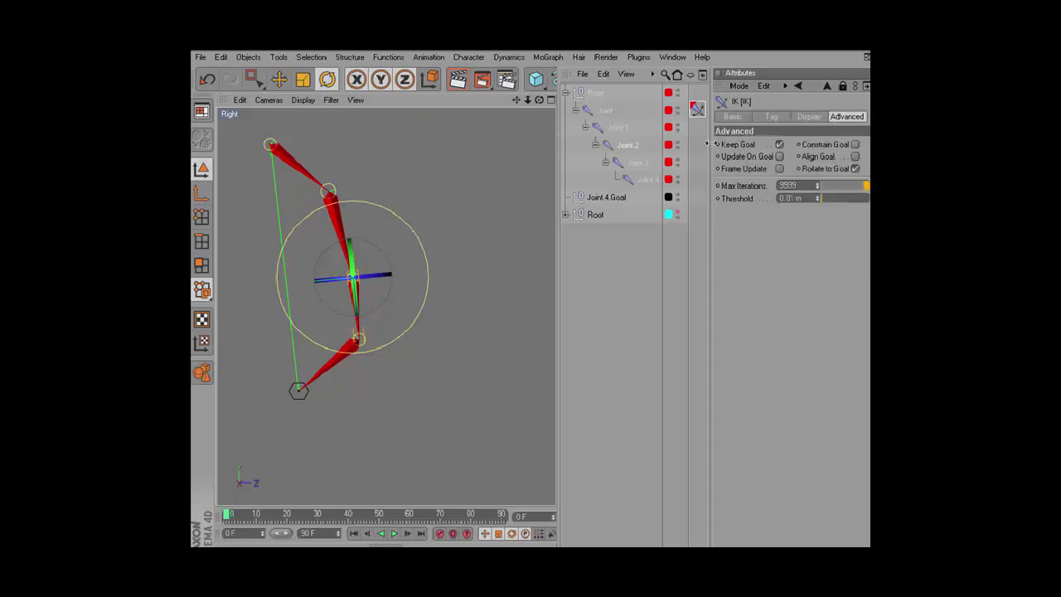
{"action": "left_click", "coordinate": [279, 79]}
{"action": "mouse_move", "coordinate": [269, 145]}
{"action": "left_mouse_down"}
{"action": "mouse_move", "coordinate": [367, 138]}
{"action": "mouse_move", "coordinate": [248, 146]}
{"action": "mouse_move", "coordinate": [269, 150]}
{"action": "left_mouse_up"}
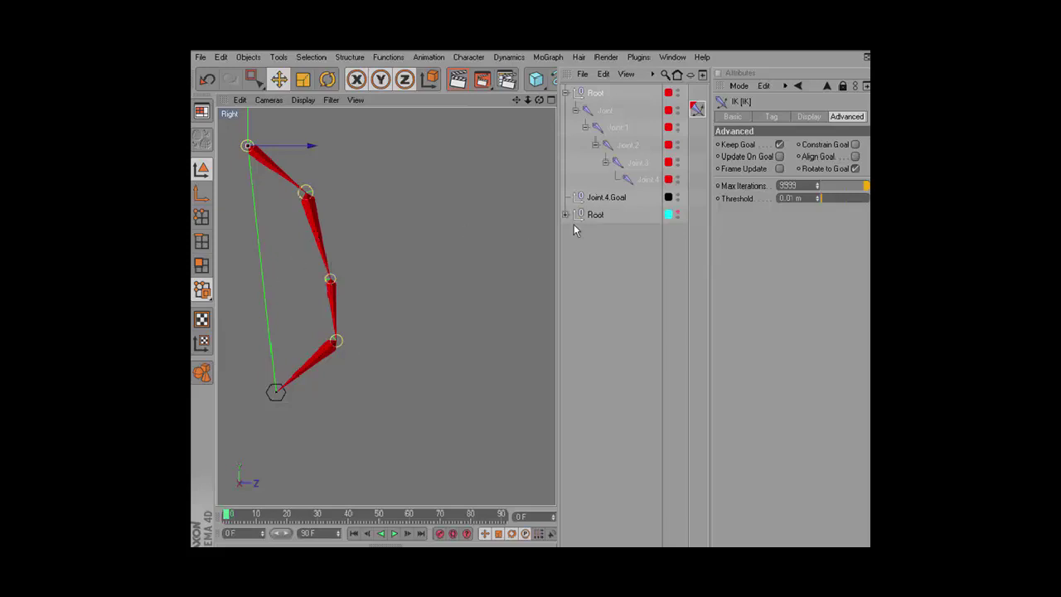
Turn Keep Goal back off, then move Joint.4.Goal away from and back toward the chain.
{"action": "left_click", "coordinate": [779, 145]}
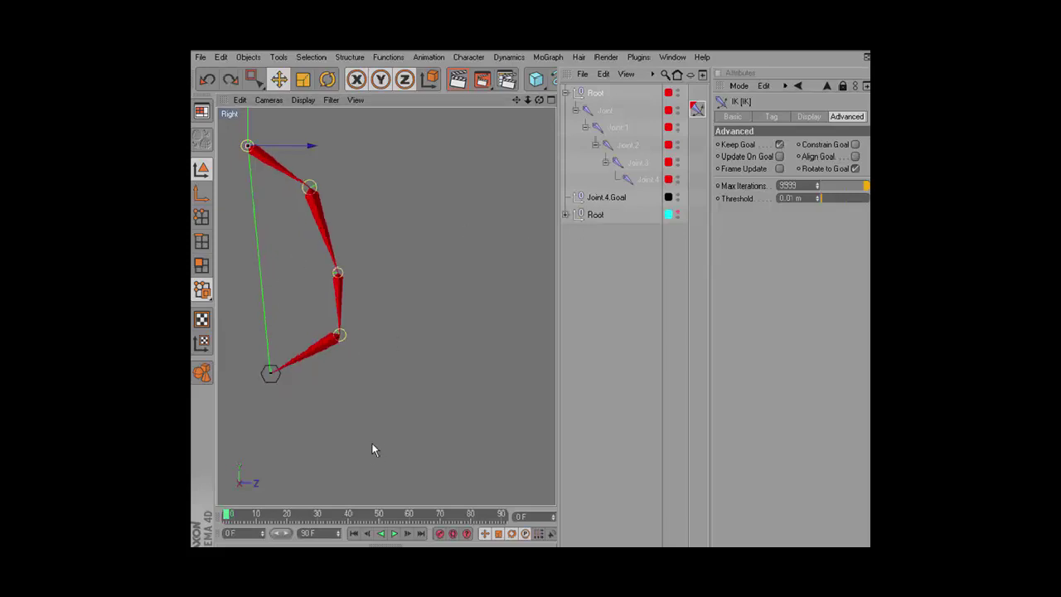
{"action": "key", "text": "ctrl+z"}
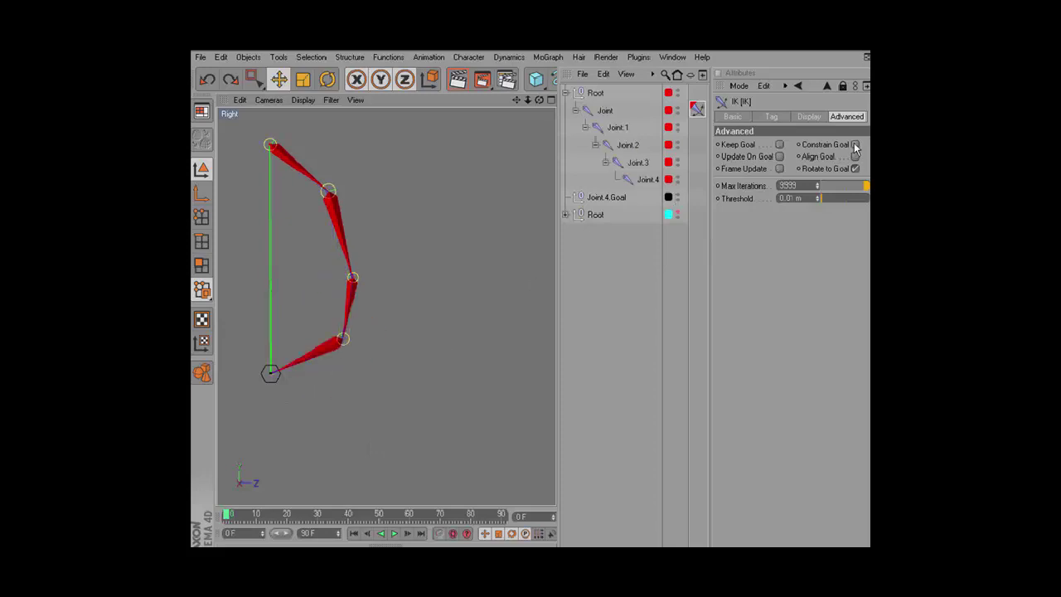
{"action": "left_click", "coordinate": [605, 196]}
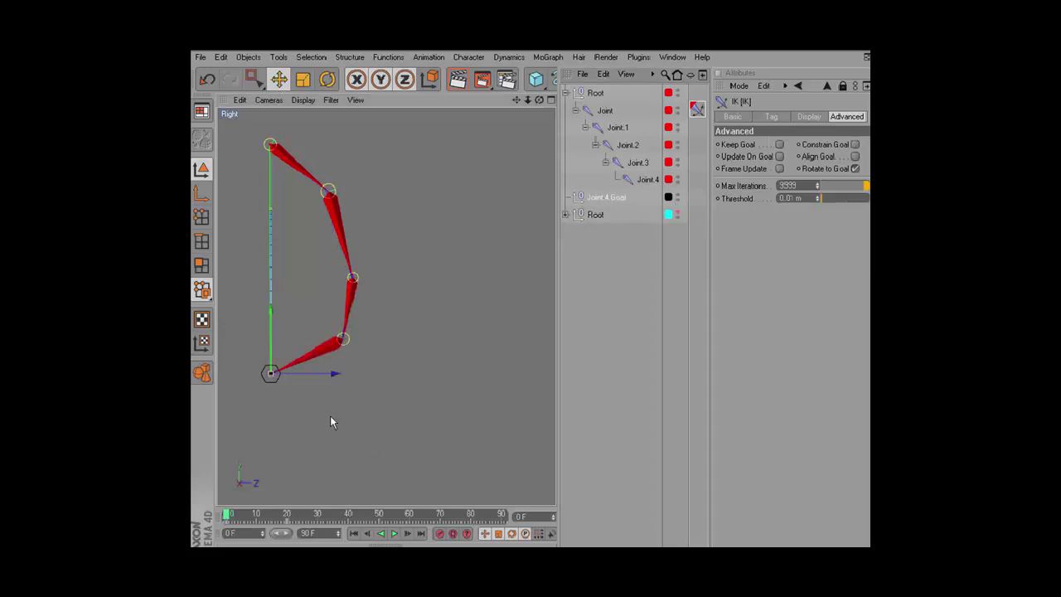
{"action": "left_click_drag", "start_coordinate": [329, 422], "coordinate": [439, 452]}
{"action": "left_click", "coordinate": [770, 116]}
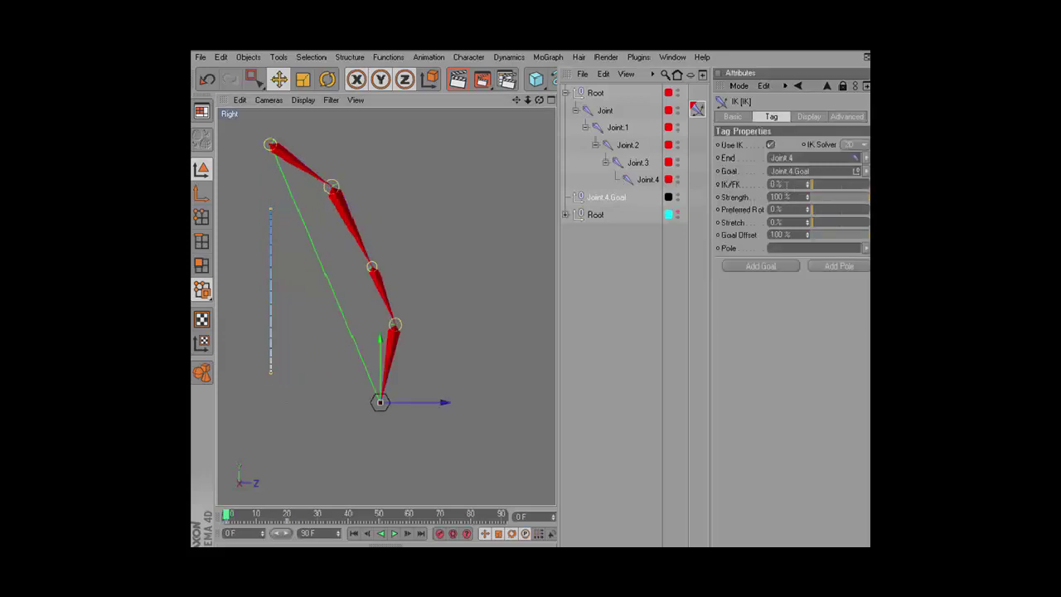
{"action": "mouse_move", "coordinate": [416, 385]}
{"action": "left_mouse_down"}
{"action": "mouse_move", "coordinate": [543, 480]}
{"action": "mouse_move", "coordinate": [540, 451]}
{"action": "left_mouse_up"}
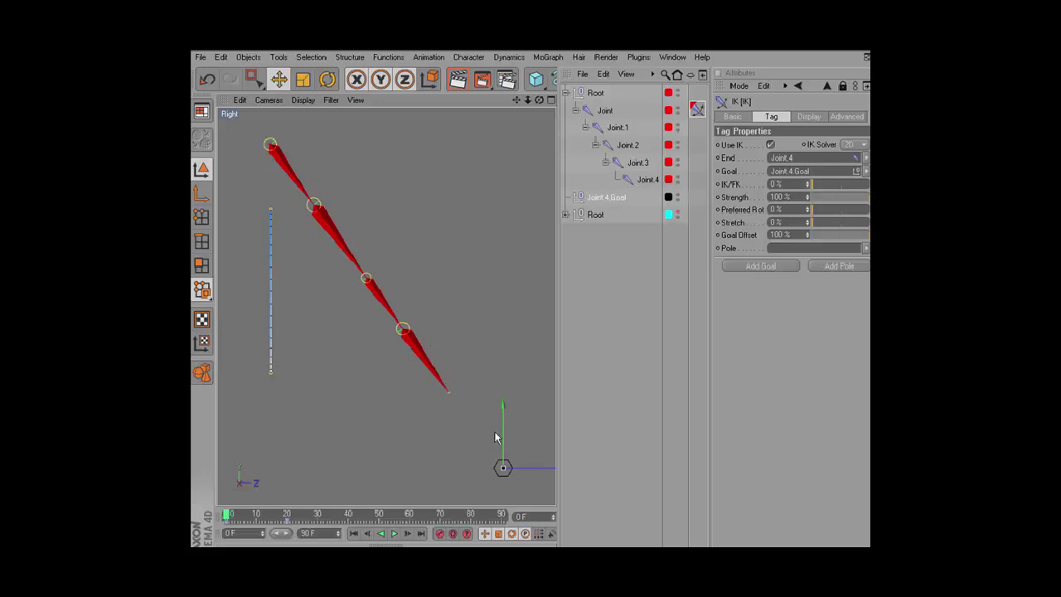
{"action": "mouse_move", "coordinate": [516, 456]}
{"action": "left_mouse_down"}
{"action": "mouse_move", "coordinate": [441, 381]}
{"action": "mouse_move", "coordinate": [427, 397]}
{"action": "left_mouse_up"}
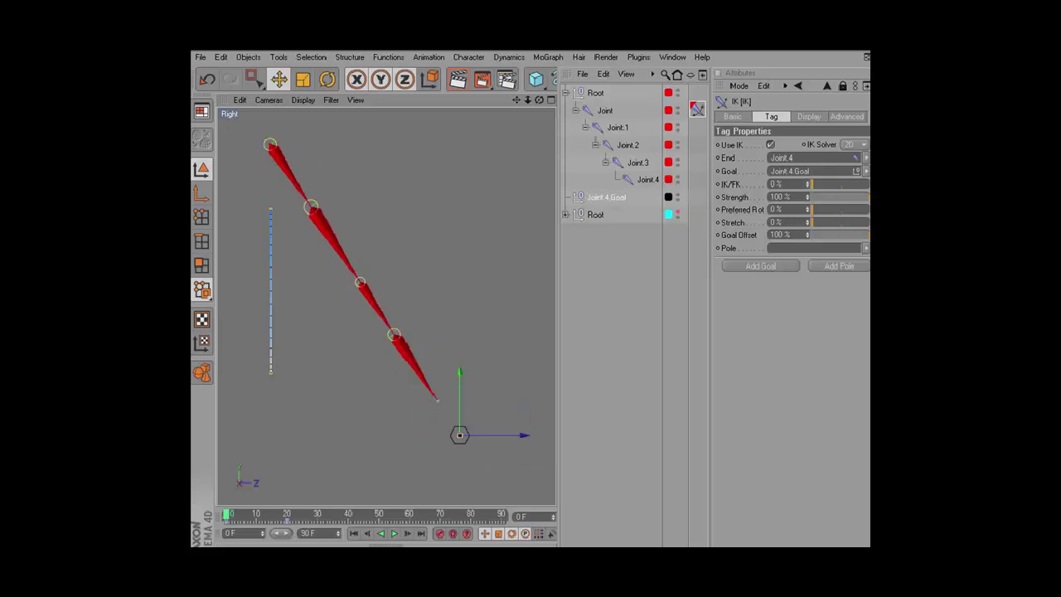
Enable Constrain Goal and move Joint.4.Goal back toward the chain end.
{"action": "left_click", "coordinate": [846, 116]}
{"action": "left_click", "coordinate": [855, 145]}
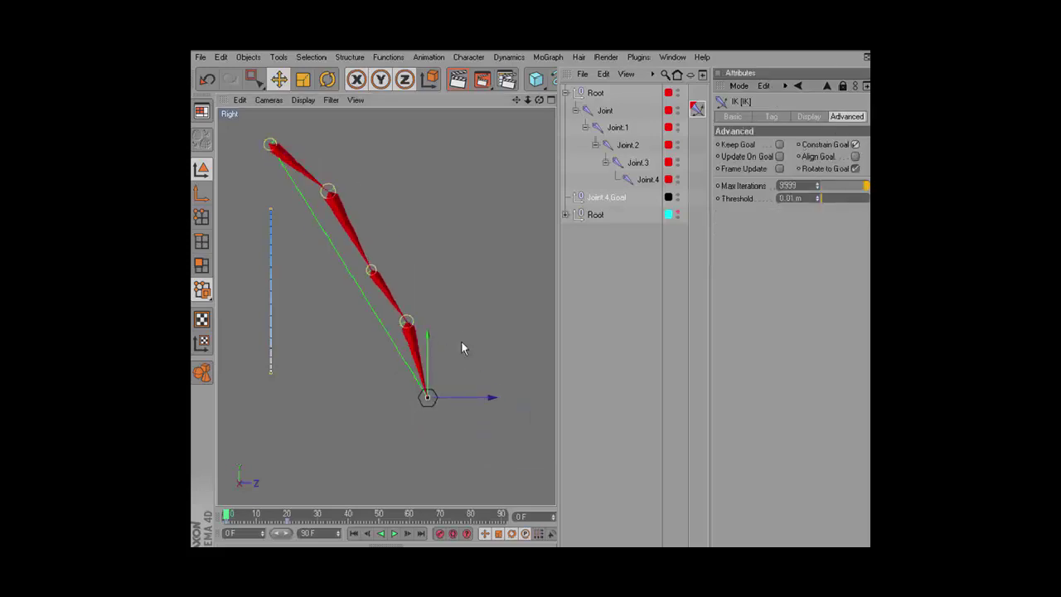
{"action": "mouse_move", "coordinate": [461, 348]}
{"action": "left_mouse_down"}
{"action": "mouse_move", "coordinate": [426, 243]}
{"action": "mouse_move", "coordinate": [461, 358]}
{"action": "mouse_move", "coordinate": [553, 248]}
{"action": "mouse_move", "coordinate": [377, 432]}
{"action": "mouse_move", "coordinate": [477, 359]}
{"action": "mouse_move", "coordinate": [277, 412]}
{"action": "left_mouse_up"}
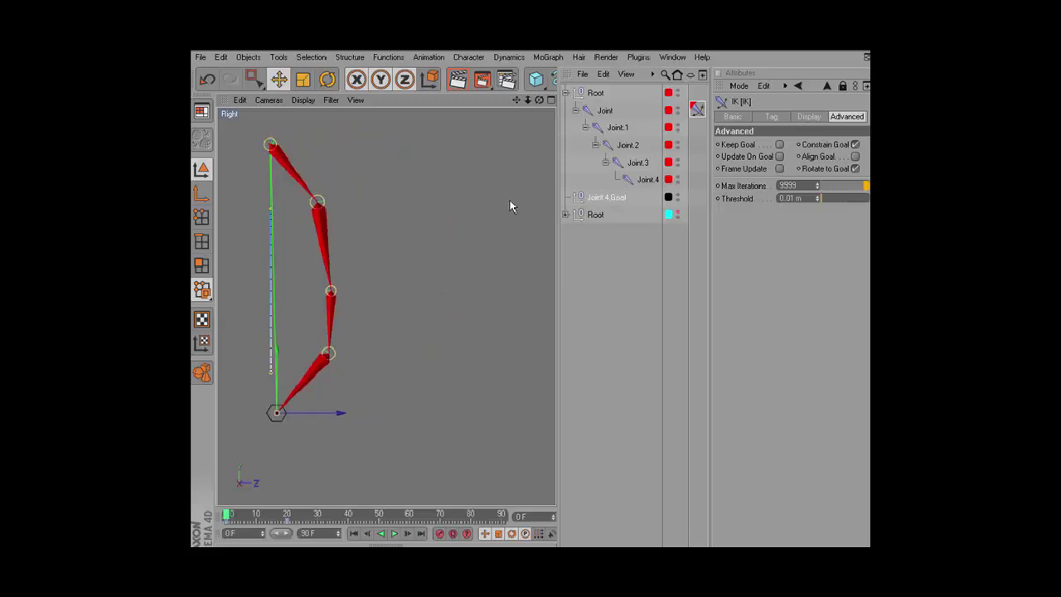
Undo the Root chain move, then turn off Constrain Goal and turn on Update On Goal.
{"action": "left_click", "coordinate": [593, 94]}
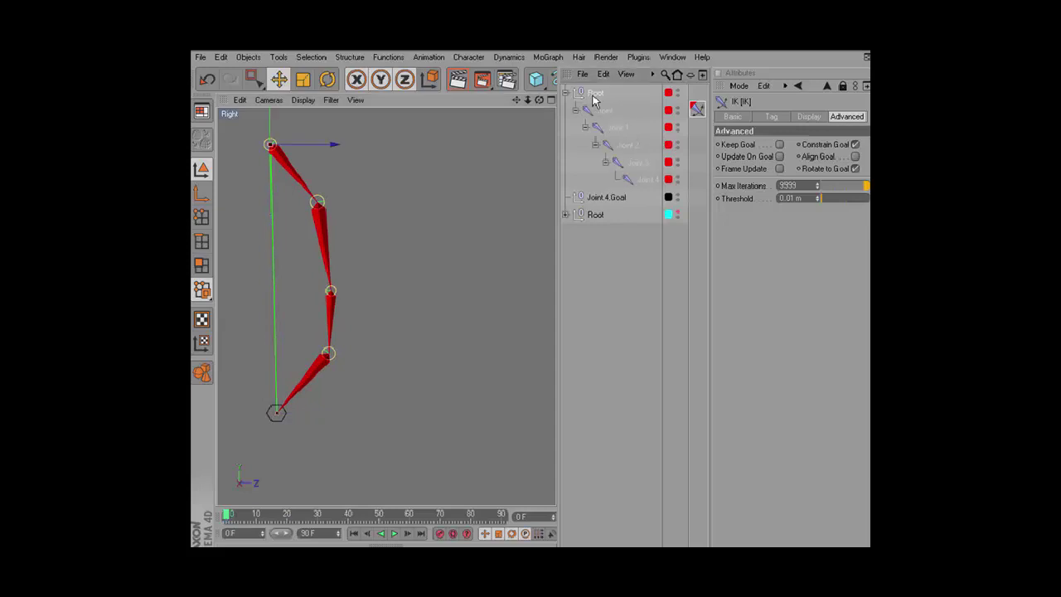
{"action": "mouse_move", "coordinate": [289, 127]}
{"action": "left_mouse_down"}
{"action": "mouse_move", "coordinate": [275, 173]}
{"action": "mouse_move", "coordinate": [414, 209]}
{"action": "mouse_move", "coordinate": [309, 208]}
{"action": "mouse_move", "coordinate": [358, 222]}
{"action": "mouse_move", "coordinate": [516, 141]}
{"action": "mouse_move", "coordinate": [502, 154]}
{"action": "mouse_move", "coordinate": [523, 124]}
{"action": "mouse_move", "coordinate": [472, 170]}
{"action": "mouse_move", "coordinate": [398, 171]}
{"action": "left_mouse_up"}
{"action": "key", "text": "ctrl+z"}
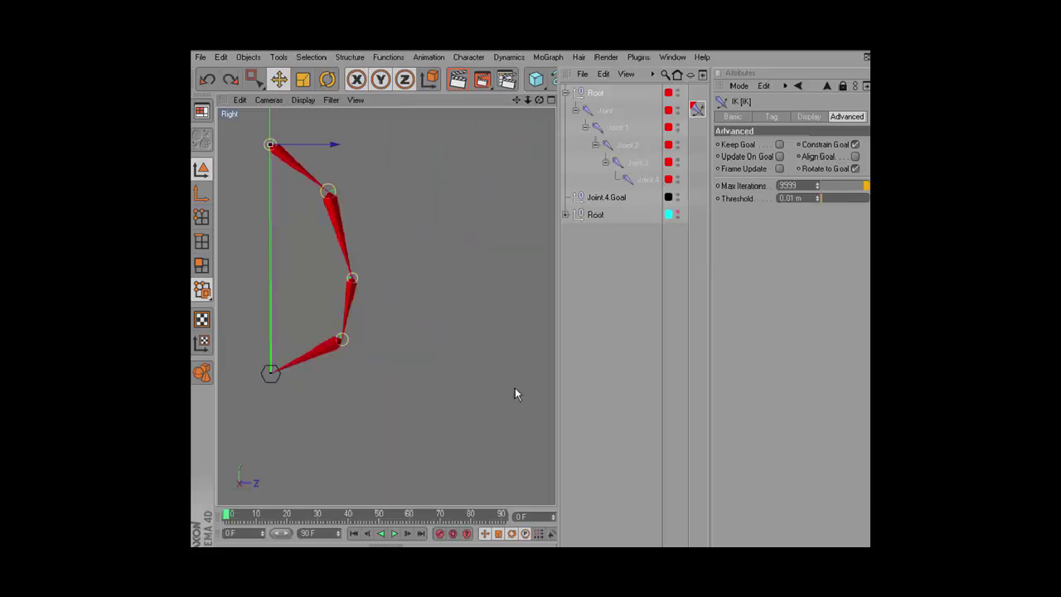
{"action": "left_click", "coordinate": [854, 144]}
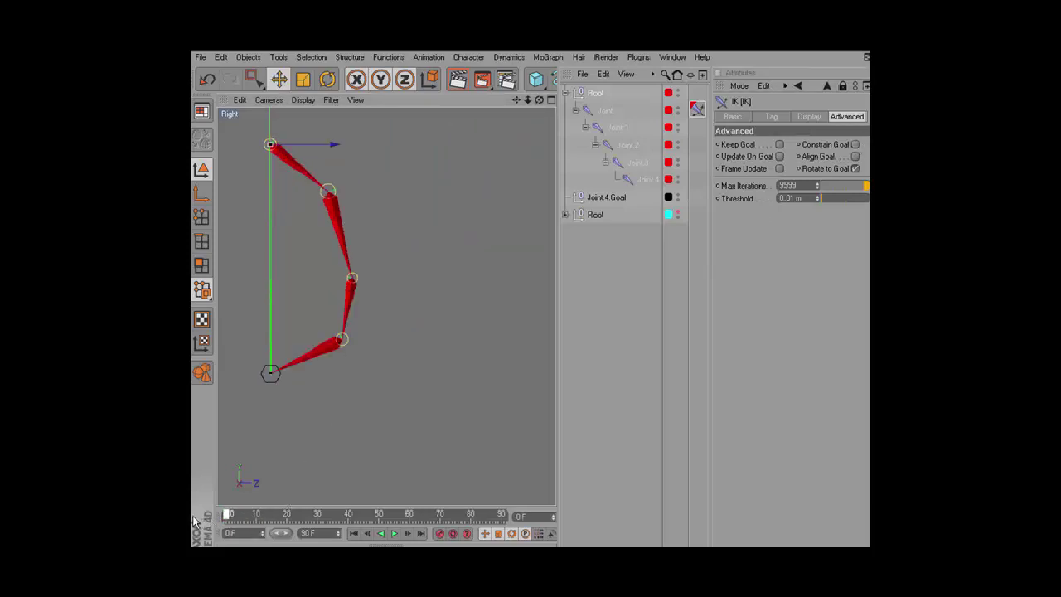
{"action": "left_click", "coordinate": [779, 156]}
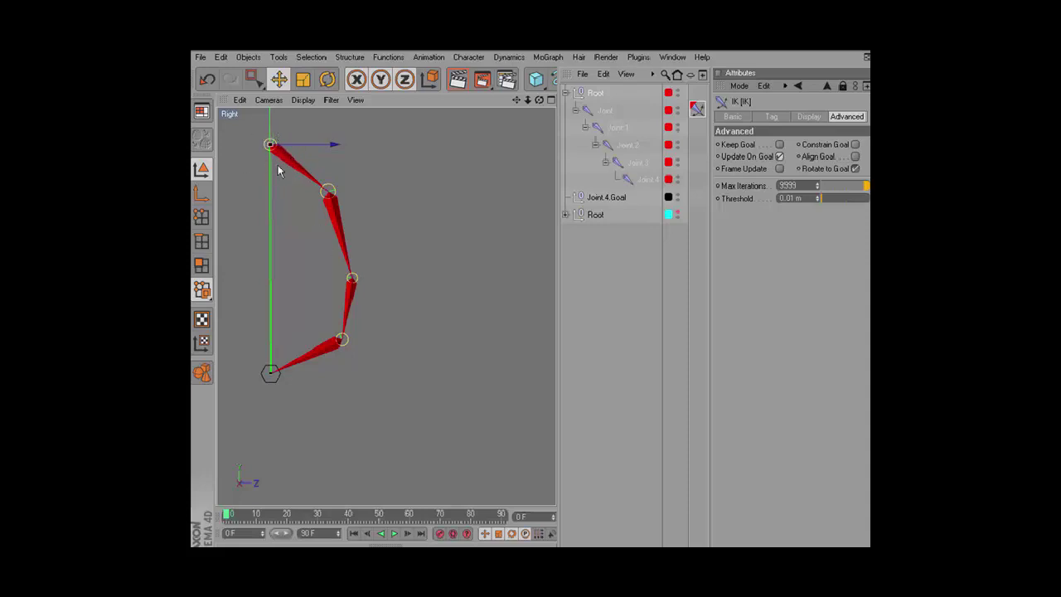
Rotate Joint.2 away from the goal and back to test the chain's IK response.
{"action": "left_click", "coordinate": [334, 82]}
{"action": "left_click", "coordinate": [628, 148]}
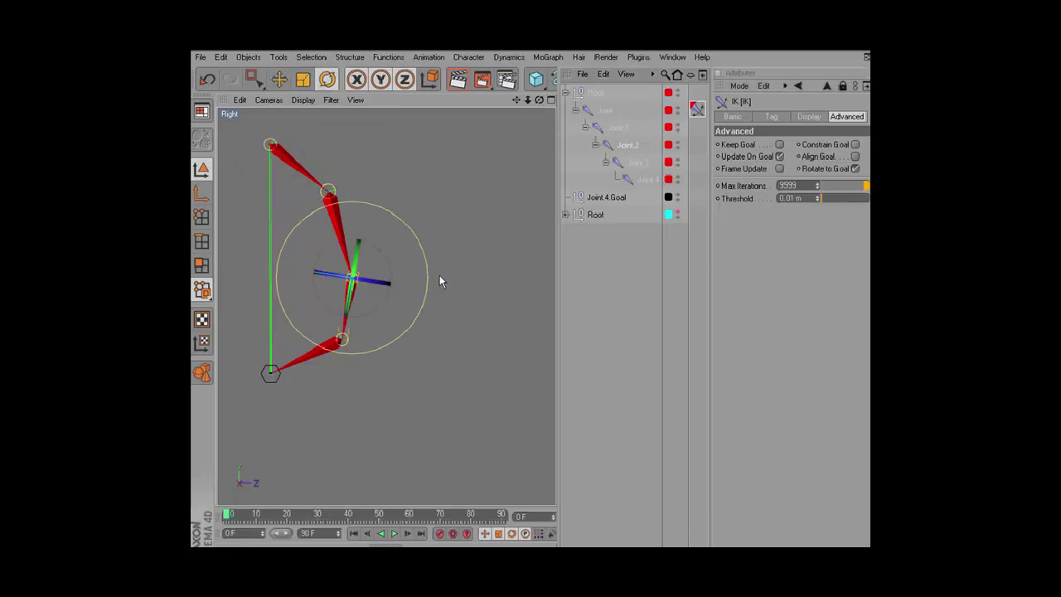
{"action": "left_click_drag", "start_coordinate": [444, 291], "coordinate": [440, 267]}
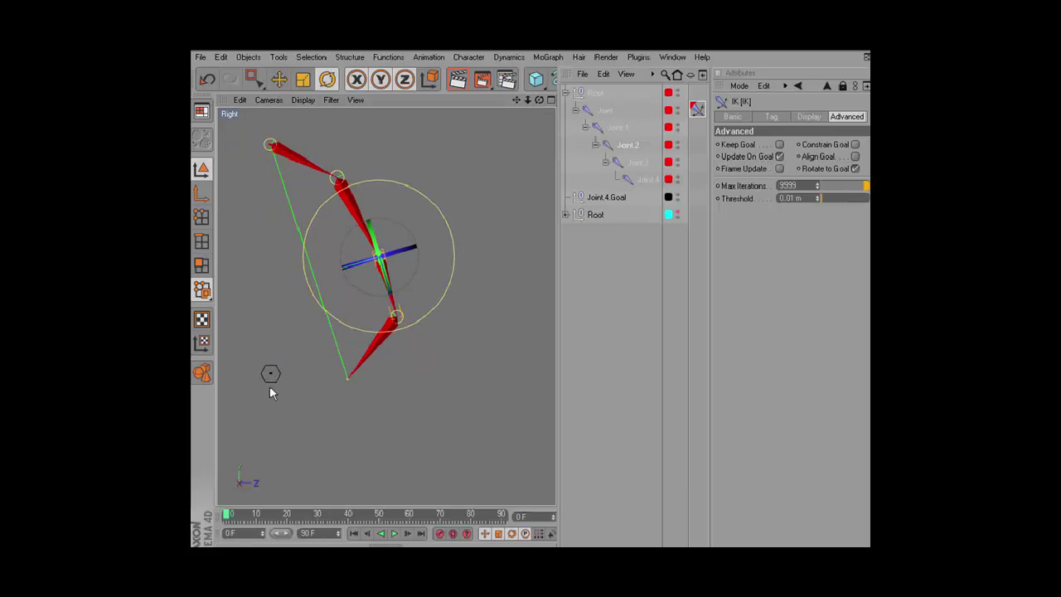
{"action": "mouse_move", "coordinate": [471, 278]}
{"action": "left_mouse_down"}
{"action": "mouse_move", "coordinate": [475, 292]}
{"action": "mouse_move", "coordinate": [482, 263]}
{"action": "mouse_move", "coordinate": [467, 258]}
{"action": "left_mouse_up"}
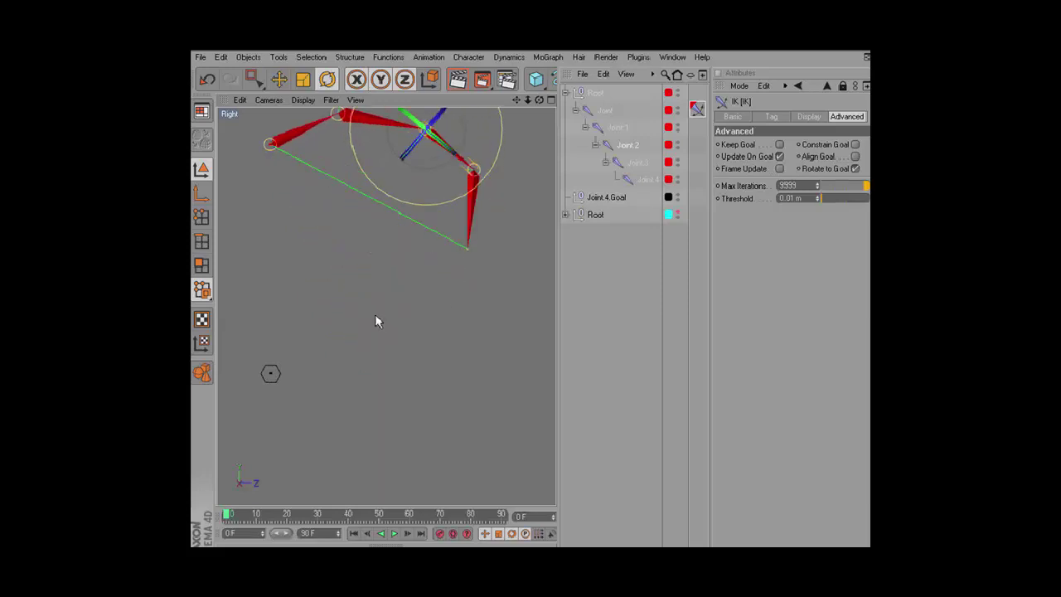
{"action": "left_click_drag", "start_coordinate": [505, 187], "coordinate": [278, 183]}
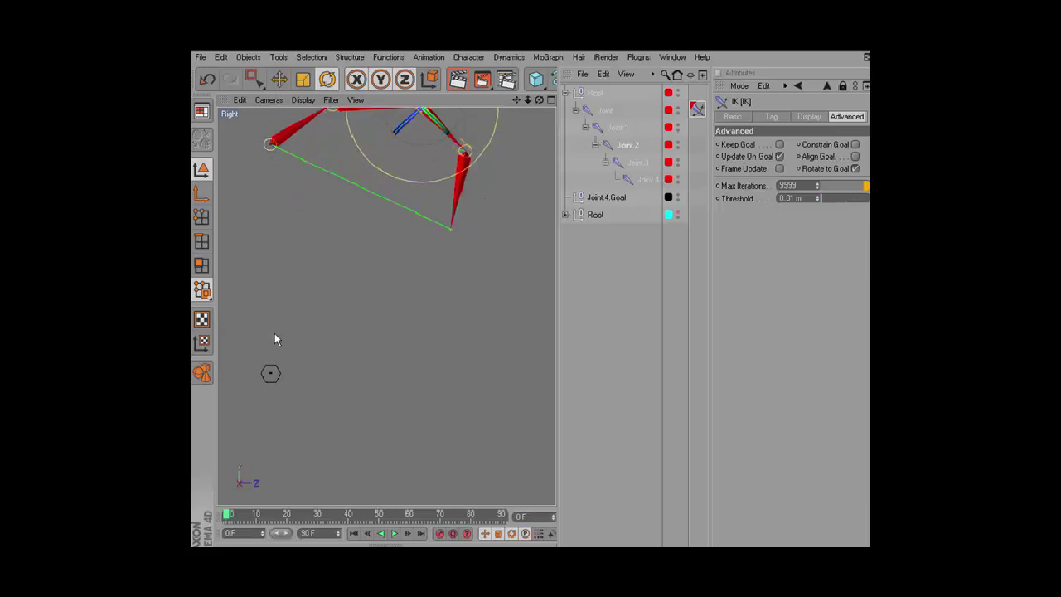
{"action": "left_click_drag", "start_coordinate": [485, 207], "coordinate": [418, 204]}
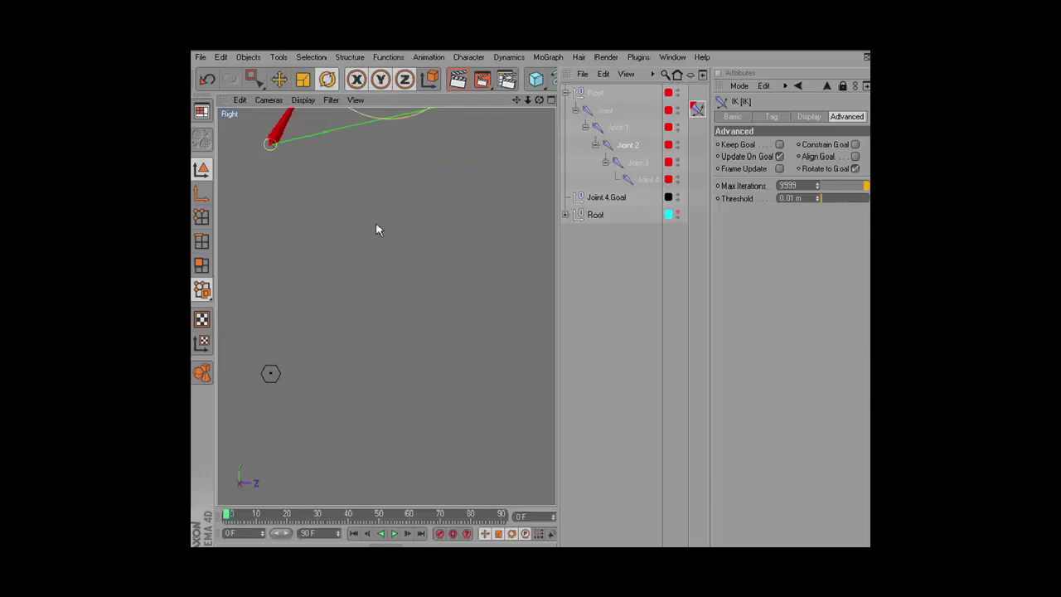
{"action": "left_click_drag", "start_coordinate": [242, 514], "coordinate": [217, 516]}
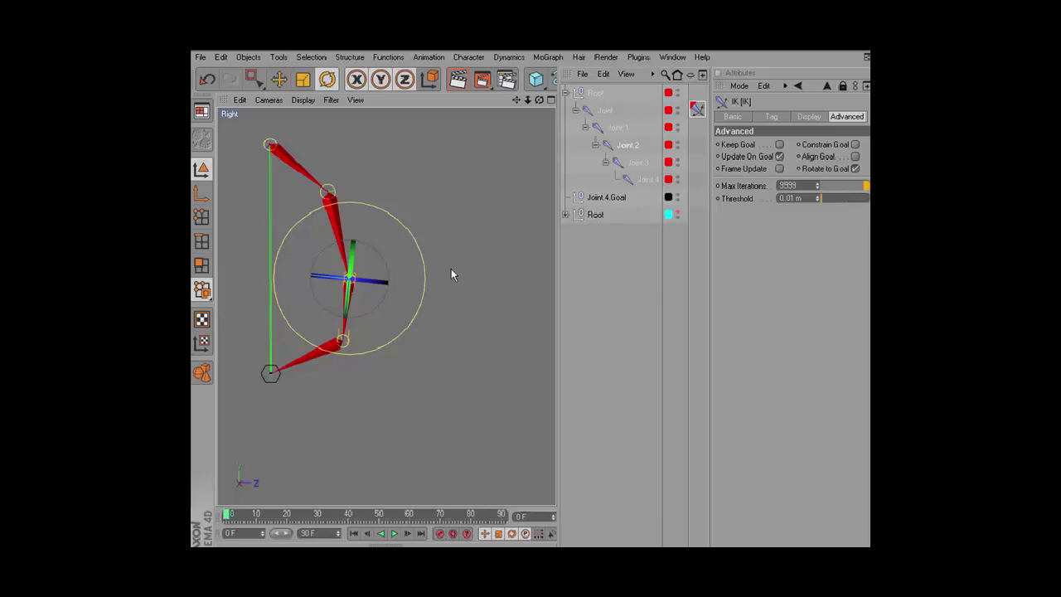
Pose the chain stretched, then test-move Joint.4.Goal down-right and undo that move.
{"action": "left_click_drag", "start_coordinate": [440, 286], "coordinate": [457, 276]}
{"action": "left_click", "coordinate": [408, 302]}
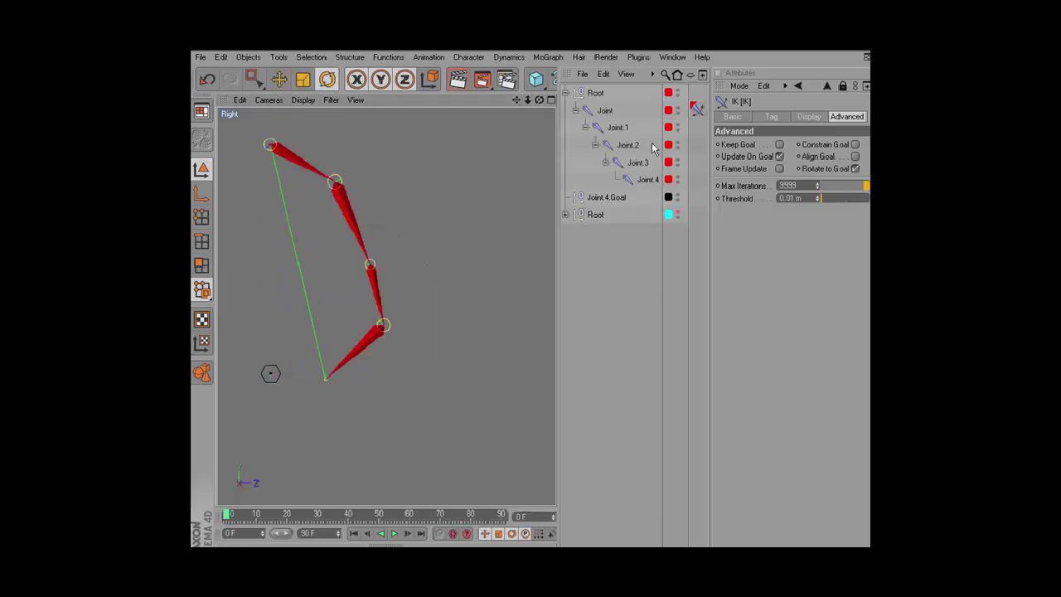
{"action": "left_click", "coordinate": [606, 198]}
{"action": "left_click", "coordinate": [278, 79]}
{"action": "left_click_drag", "start_coordinate": [270, 373], "coordinate": [282, 381]}
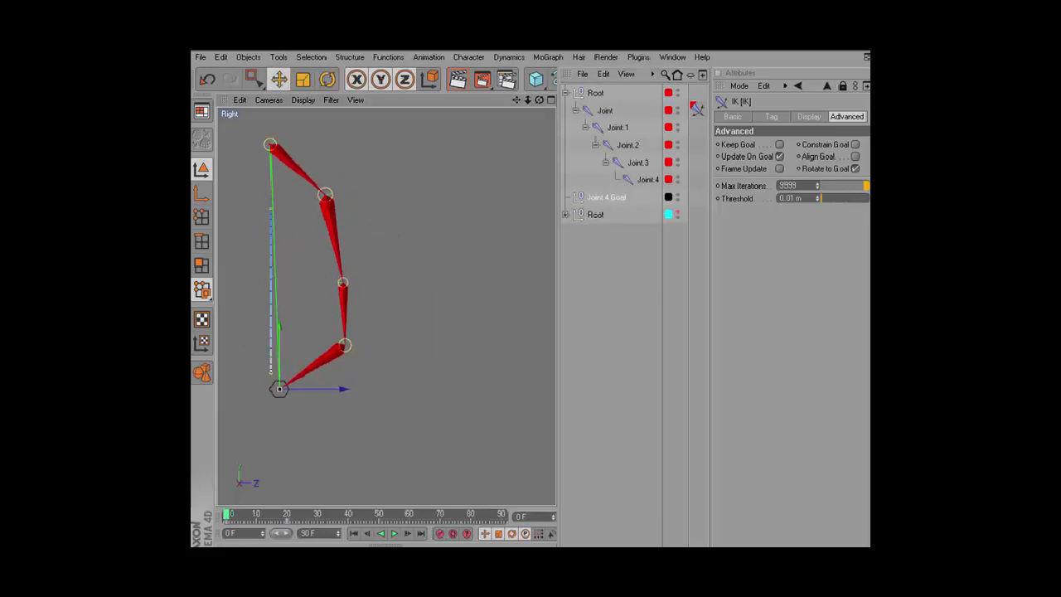
{"action": "key", "text": "ctrl+z"}
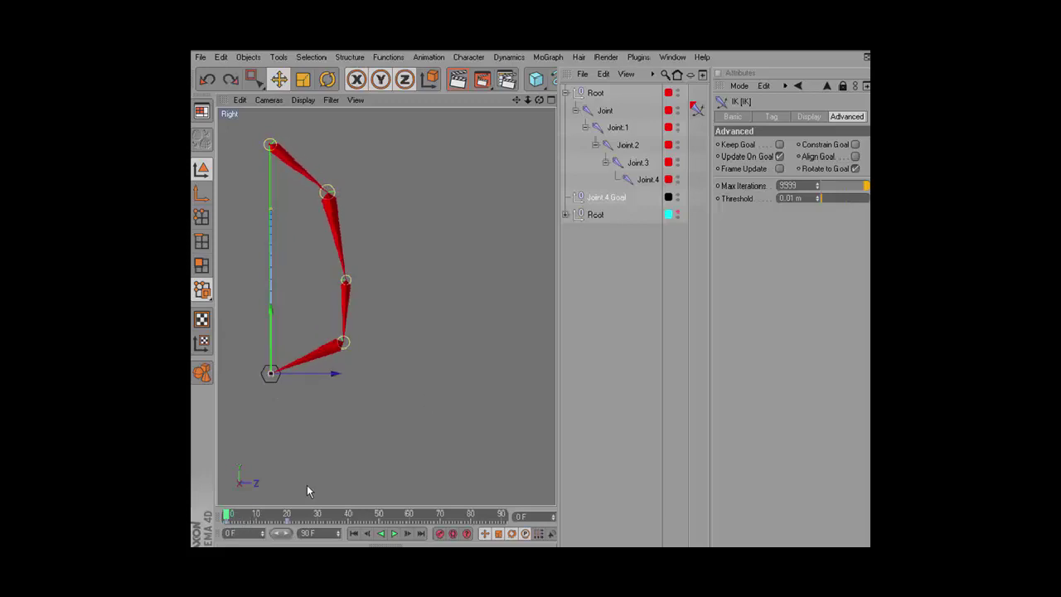
Swap Update On Goal for Rotate to Goal, shift the goal right and rotate its axes upright.
{"action": "left_click", "coordinate": [779, 156]}
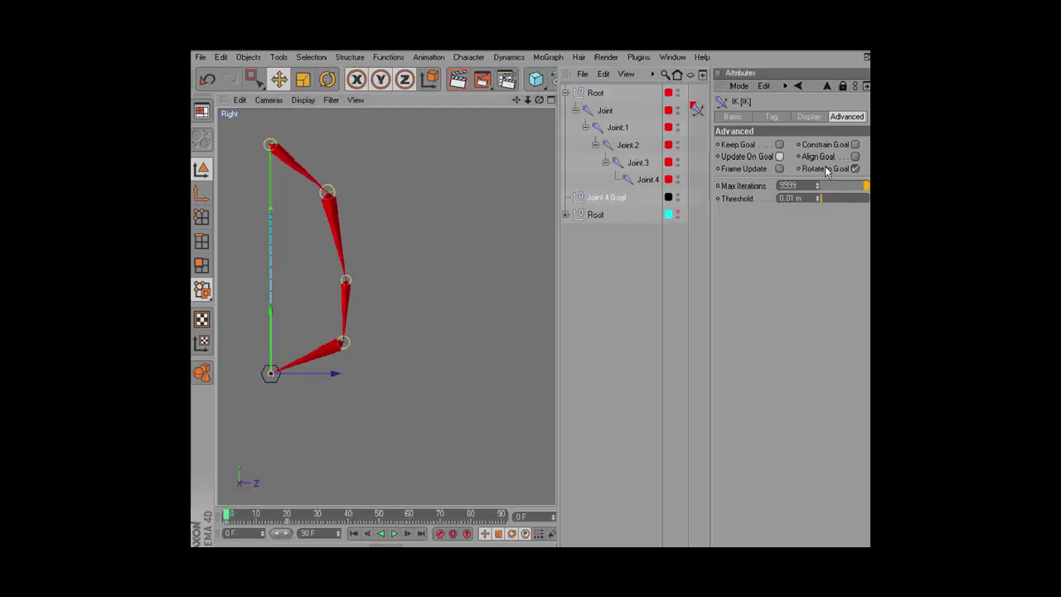
{"action": "left_click", "coordinate": [854, 168]}
{"action": "left_click_drag", "start_coordinate": [271, 394], "coordinate": [275, 398]}
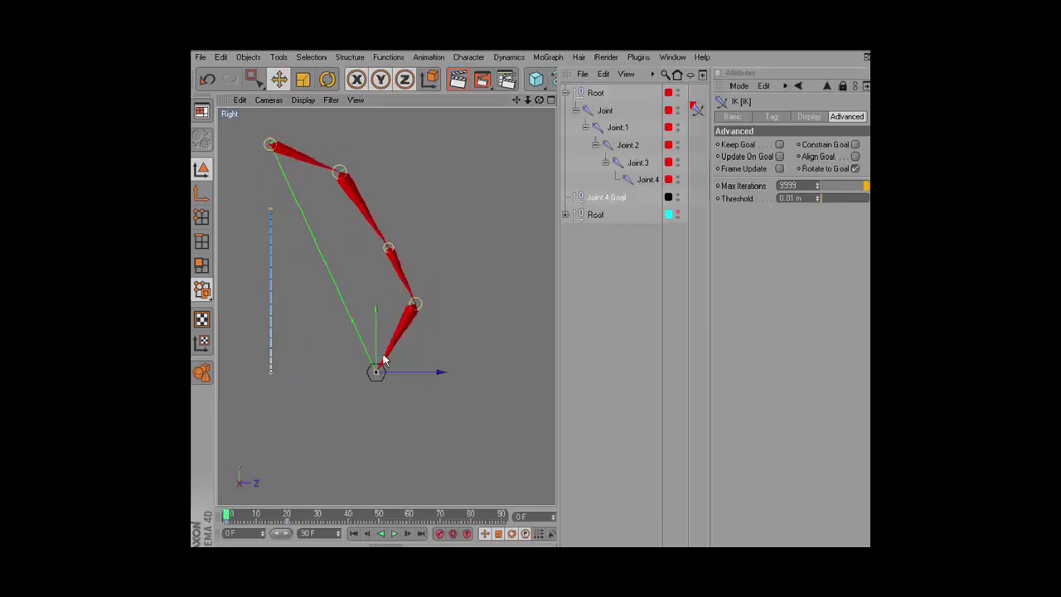
{"action": "left_click_drag", "start_coordinate": [384, 360], "coordinate": [389, 358]}
{"action": "key", "text": "r"}
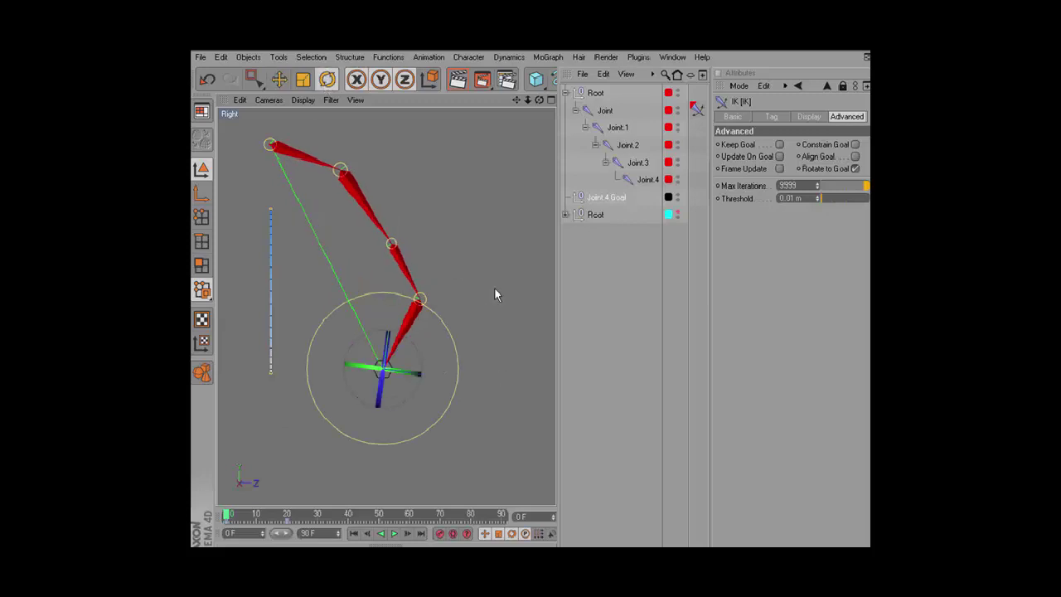
{"action": "mouse_move", "coordinate": [493, 294]}
{"action": "left_mouse_down"}
{"action": "mouse_move", "coordinate": [455, 254]}
{"action": "mouse_move", "coordinate": [492, 279]}
{"action": "left_mouse_up"}
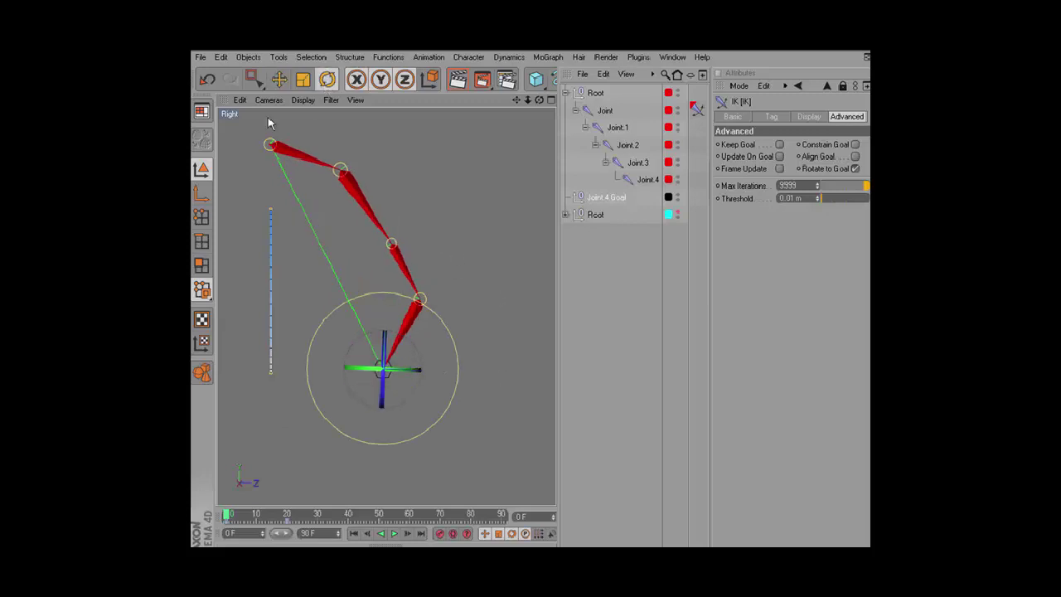
{"action": "key", "text": "e"}
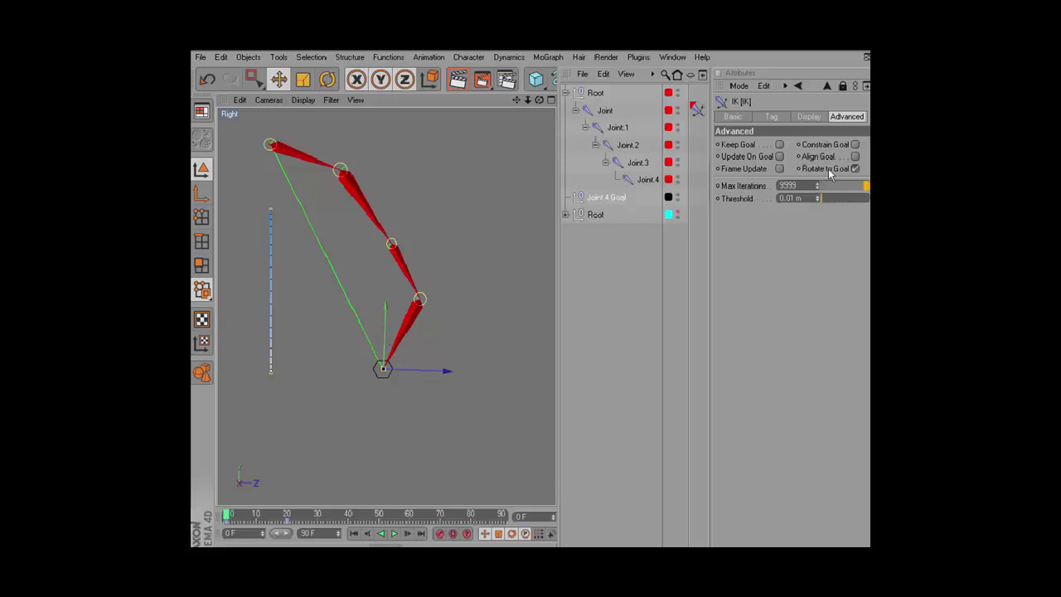
Try Align Goal while moving Joint.4.Goal under the chain, then disable it and deselect the goal.
{"action": "left_click", "coordinate": [854, 156]}
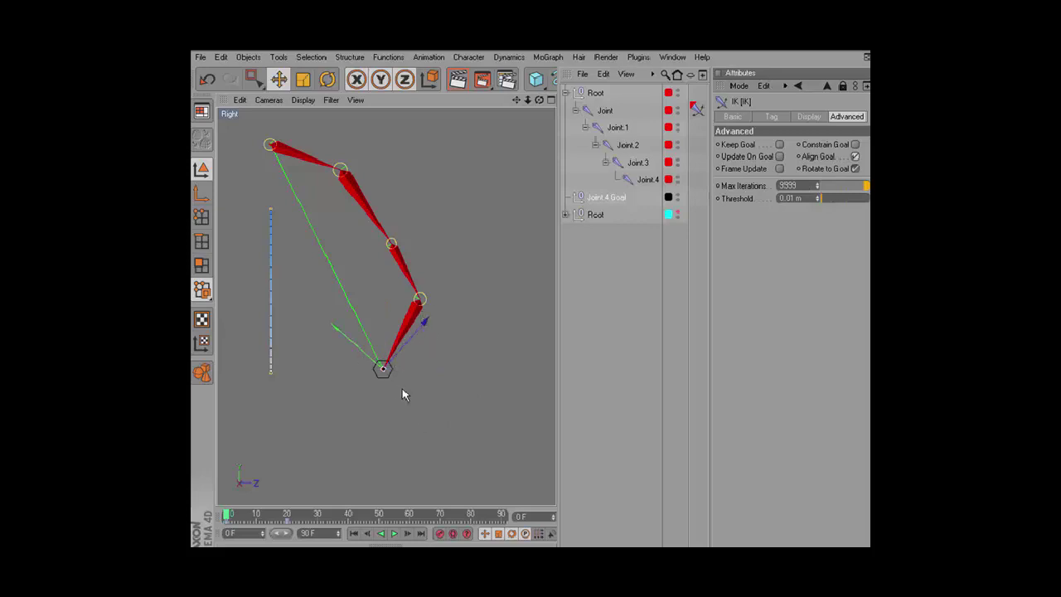
{"action": "mouse_move", "coordinate": [391, 379]}
{"action": "left_mouse_down"}
{"action": "mouse_move", "coordinate": [481, 342]}
{"action": "mouse_move", "coordinate": [320, 355]}
{"action": "mouse_move", "coordinate": [329, 222]}
{"action": "mouse_move", "coordinate": [341, 428]}
{"action": "mouse_move", "coordinate": [437, 319]}
{"action": "mouse_move", "coordinate": [284, 346]}
{"action": "mouse_move", "coordinate": [398, 362]}
{"action": "mouse_move", "coordinate": [309, 372]}
{"action": "left_mouse_up"}
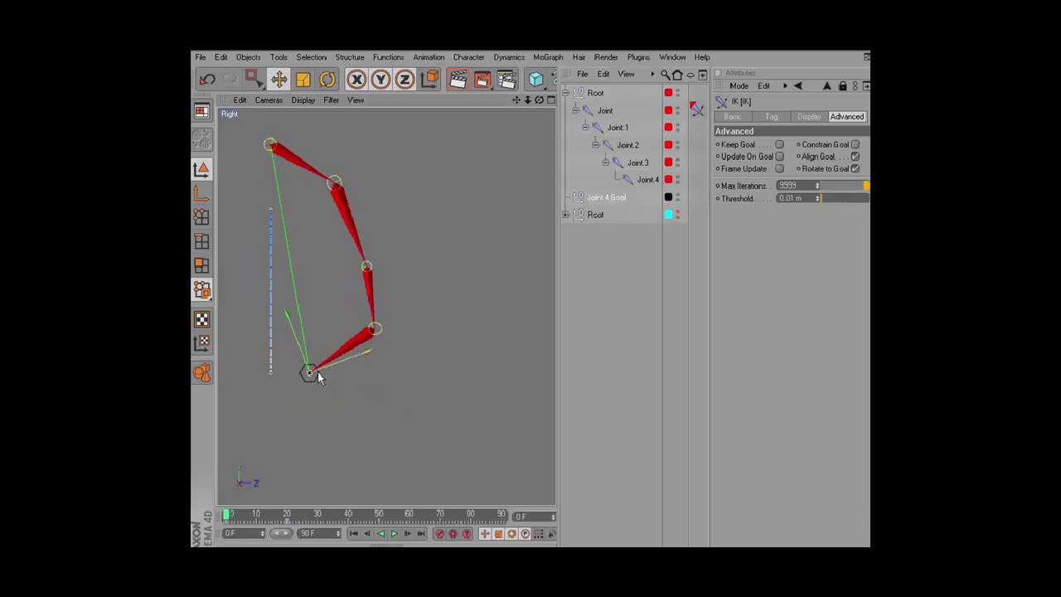
{"action": "left_click_drag", "start_coordinate": [314, 371], "coordinate": [290, 358]}
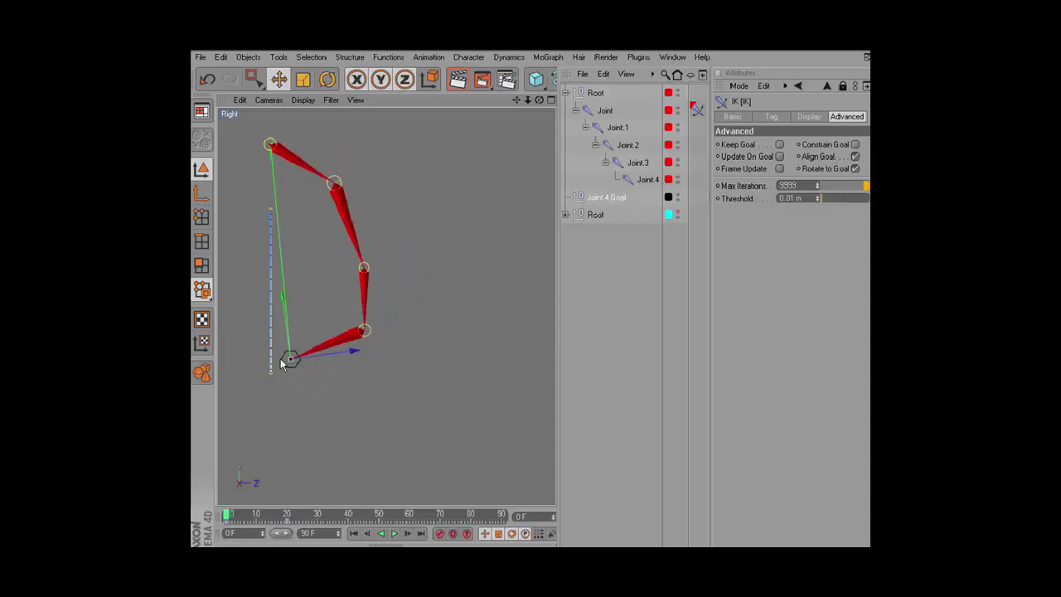
{"action": "left_click", "coordinate": [854, 156]}
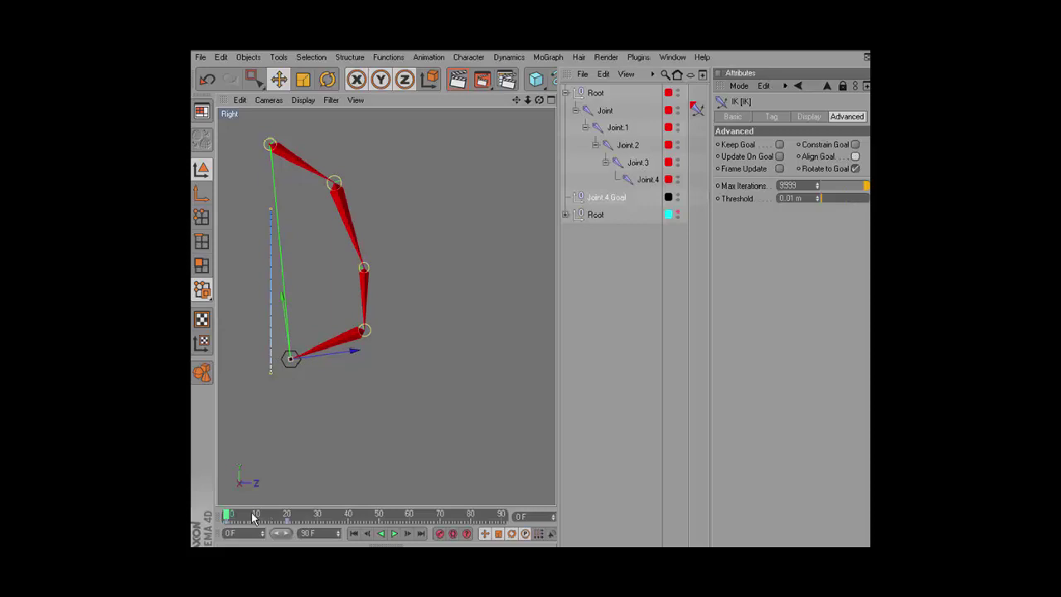
{"action": "key", "text": "ctrl+z"}
{"action": "left_click", "coordinate": [855, 157]}
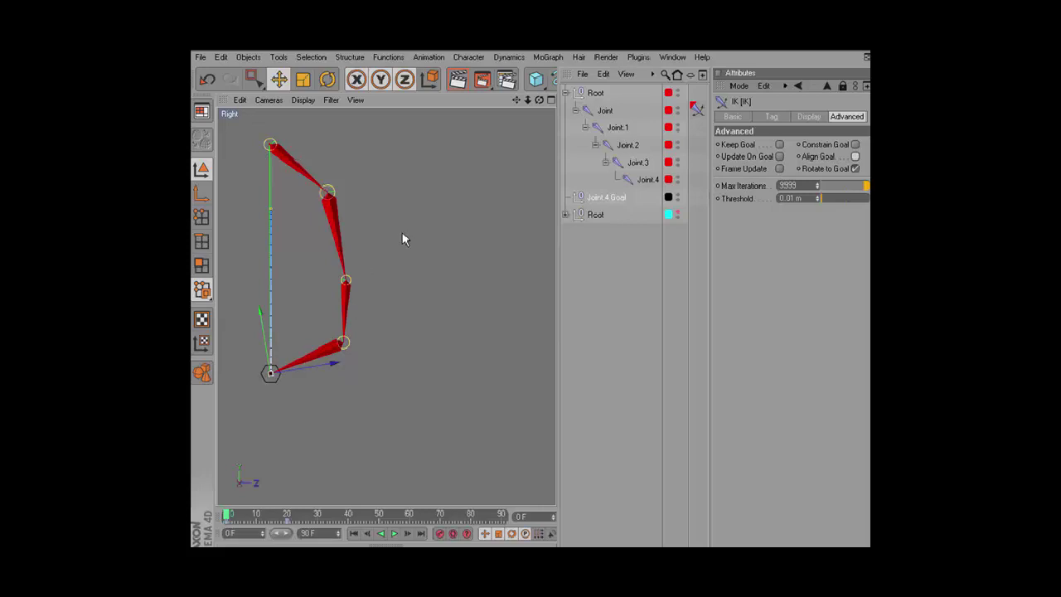
{"action": "left_click", "coordinate": [369, 298]}
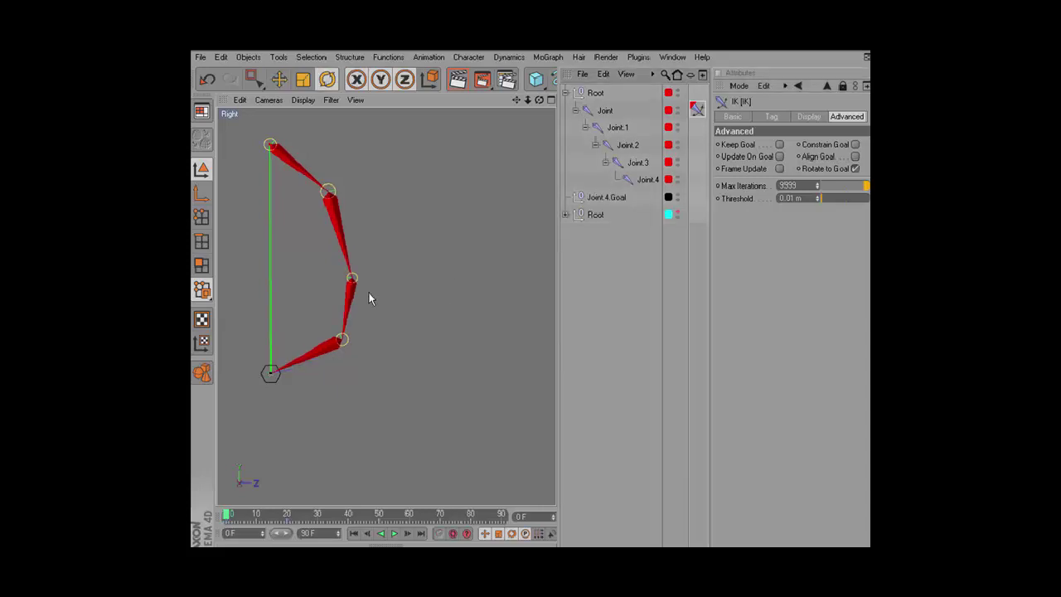
Make the cyan second Root chain visible and expand it to reveal its joints.
{"action": "left_click", "coordinate": [677, 215]}
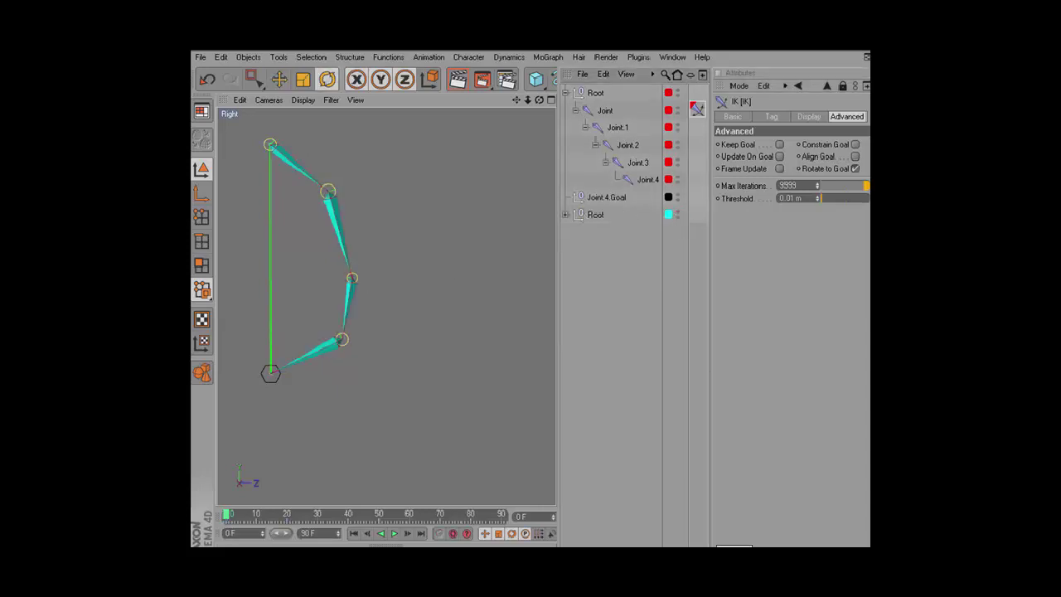
{"action": "left_click", "coordinate": [565, 214]}
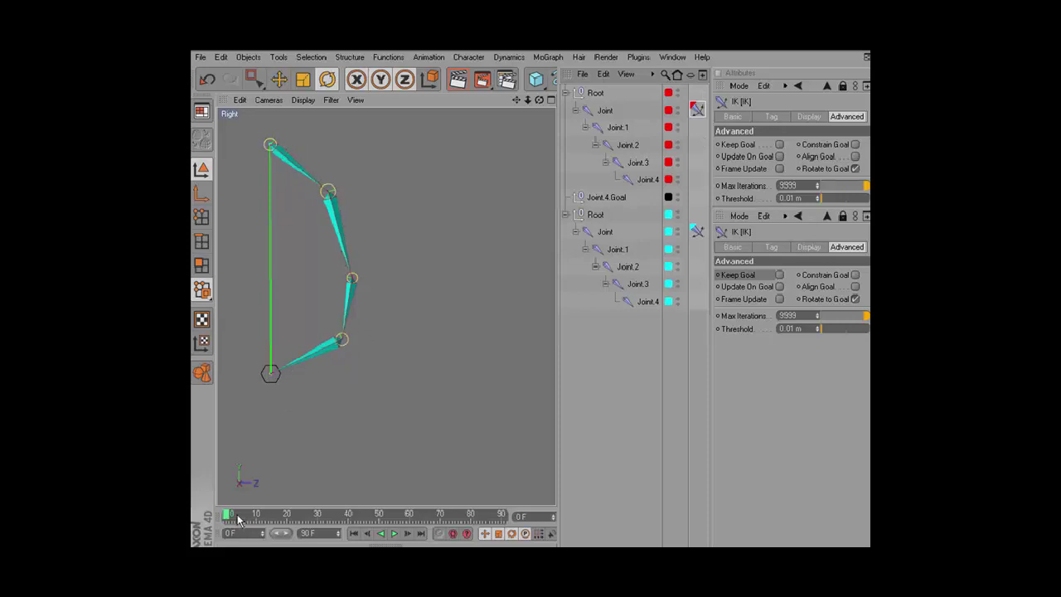
Enable Frame Update on the second IK tag, scrub the timeline to compare chains, then undo it.
{"action": "mouse_move", "coordinate": [230, 514]}
{"action": "left_mouse_down"}
{"action": "mouse_move", "coordinate": [289, 512]}
{"action": "mouse_move", "coordinate": [225, 514]}
{"action": "left_mouse_up"}
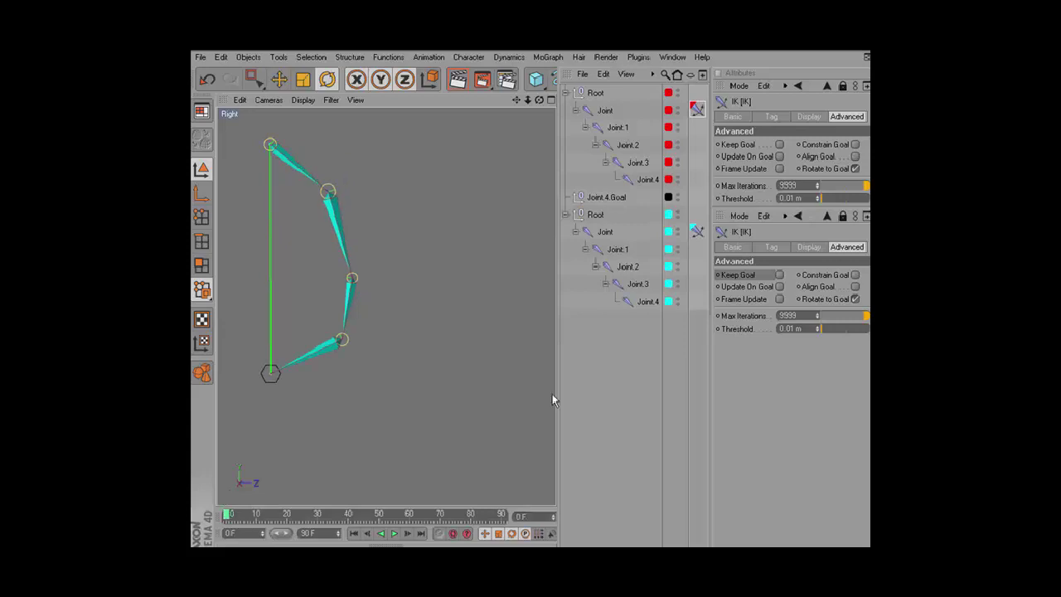
{"action": "left_click", "coordinate": [779, 299]}
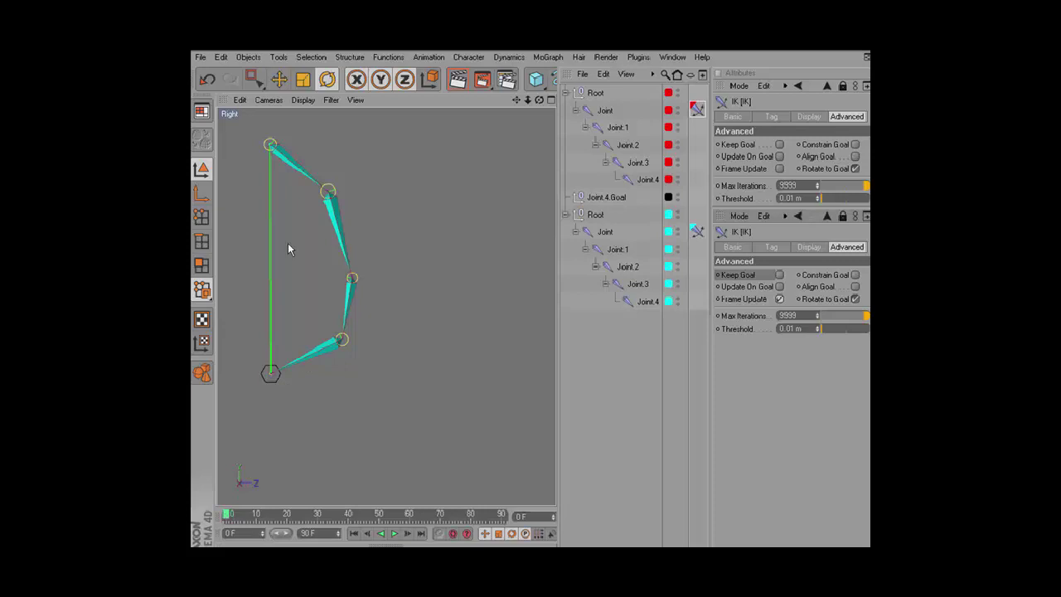
{"action": "left_click_drag", "start_coordinate": [226, 517], "coordinate": [290, 514]}
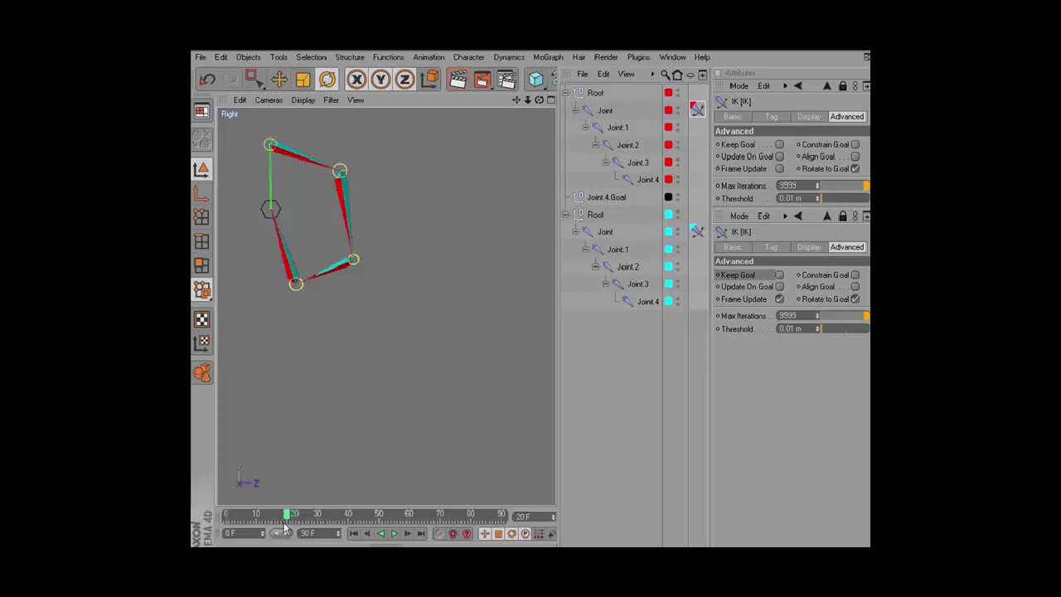
{"action": "mouse_move", "coordinate": [290, 513]}
{"action": "left_mouse_down"}
{"action": "mouse_move", "coordinate": [226, 501]}
{"action": "mouse_move", "coordinate": [269, 496]}
{"action": "mouse_move", "coordinate": [212, 497]}
{"action": "mouse_move", "coordinate": [301, 494]}
{"action": "mouse_move", "coordinate": [213, 497]}
{"action": "mouse_move", "coordinate": [286, 477]}
{"action": "mouse_move", "coordinate": [226, 474]}
{"action": "left_mouse_up"}
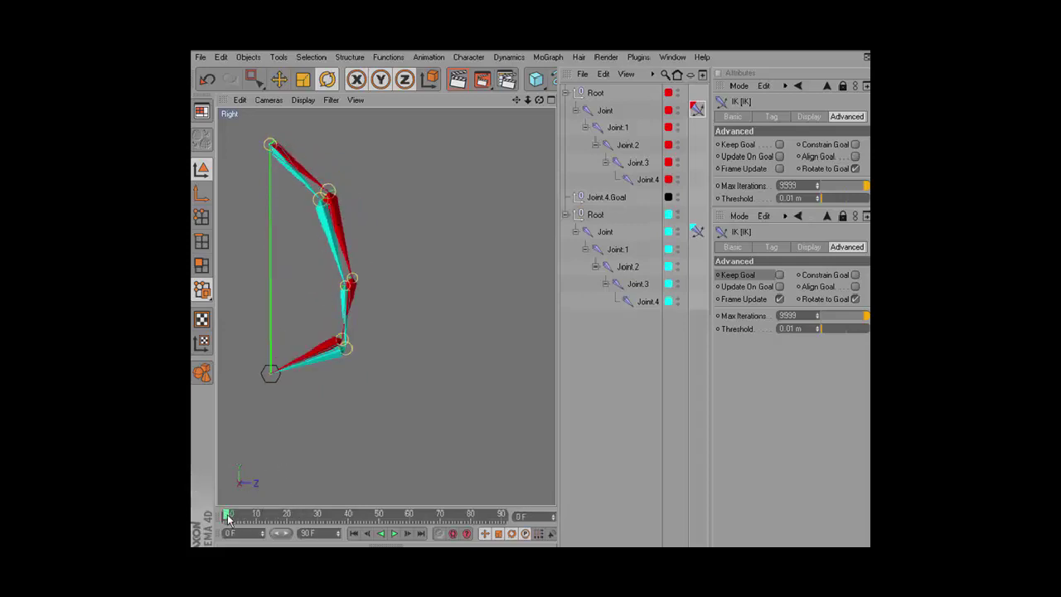
{"action": "mouse_move", "coordinate": [234, 511]}
{"action": "left_mouse_down"}
{"action": "mouse_move", "coordinate": [336, 509]}
{"action": "mouse_move", "coordinate": [227, 510]}
{"action": "left_mouse_up"}
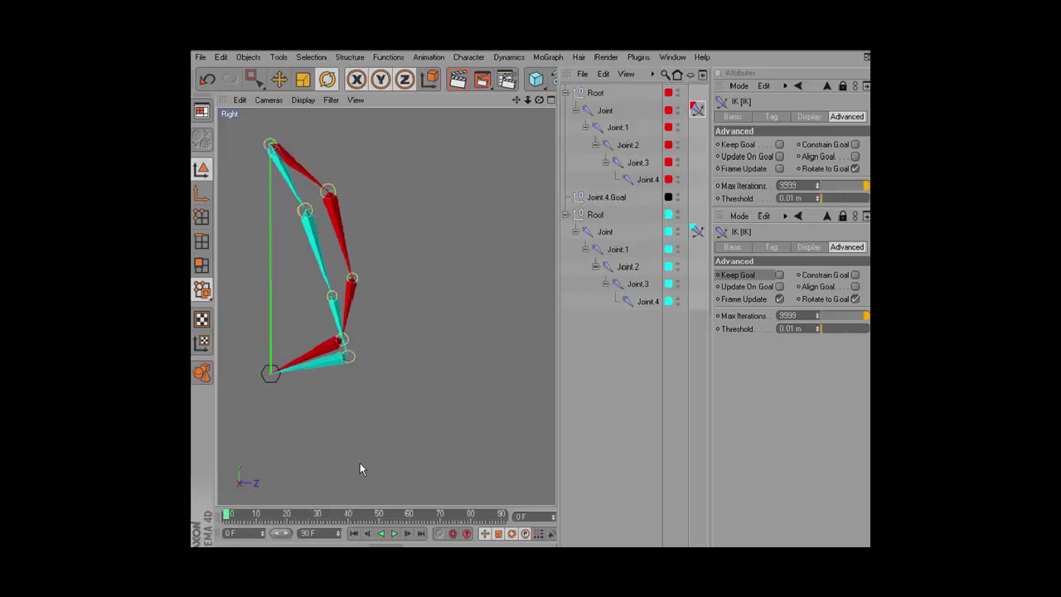
{"action": "key", "text": "ctrl+z"}
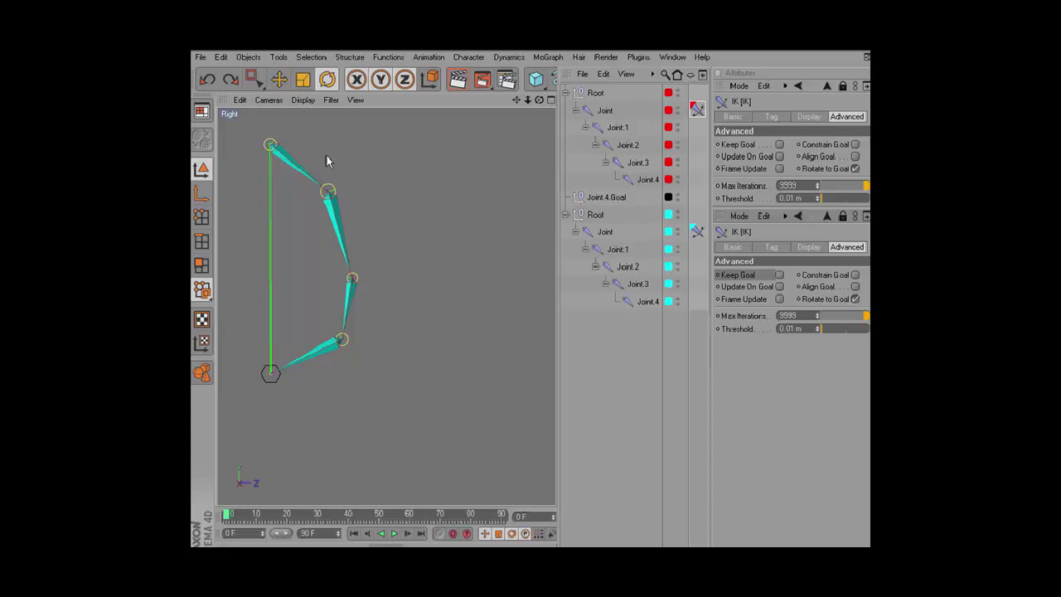
{"action": "left_click_drag", "start_coordinate": [515, 100], "coordinate": [396, 237]}
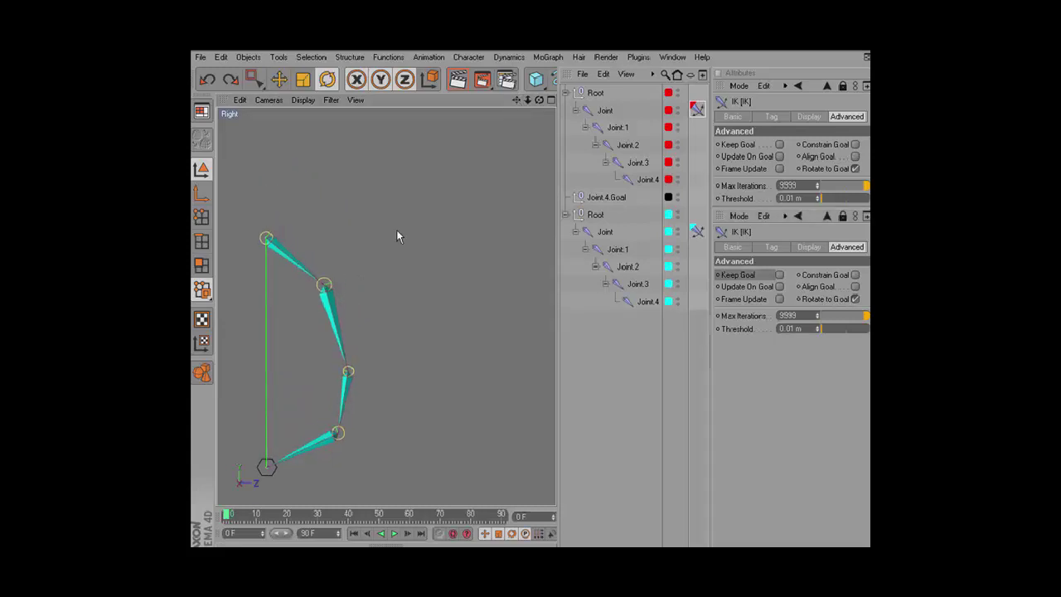
Disable Rotate to Goal on the second IK tag and scrub the timeline to compare both chains.
{"action": "mouse_move", "coordinate": [229, 515]}
{"action": "left_mouse_down"}
{"action": "mouse_move", "coordinate": [302, 538]}
{"action": "mouse_move", "coordinate": [239, 538]}
{"action": "left_mouse_up"}
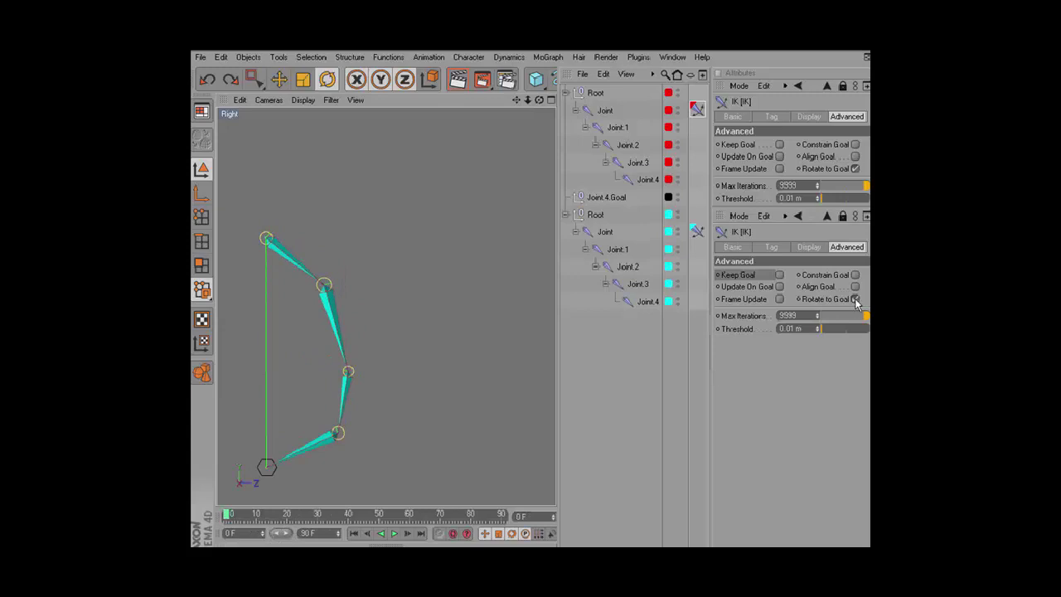
{"action": "left_click", "coordinate": [855, 299]}
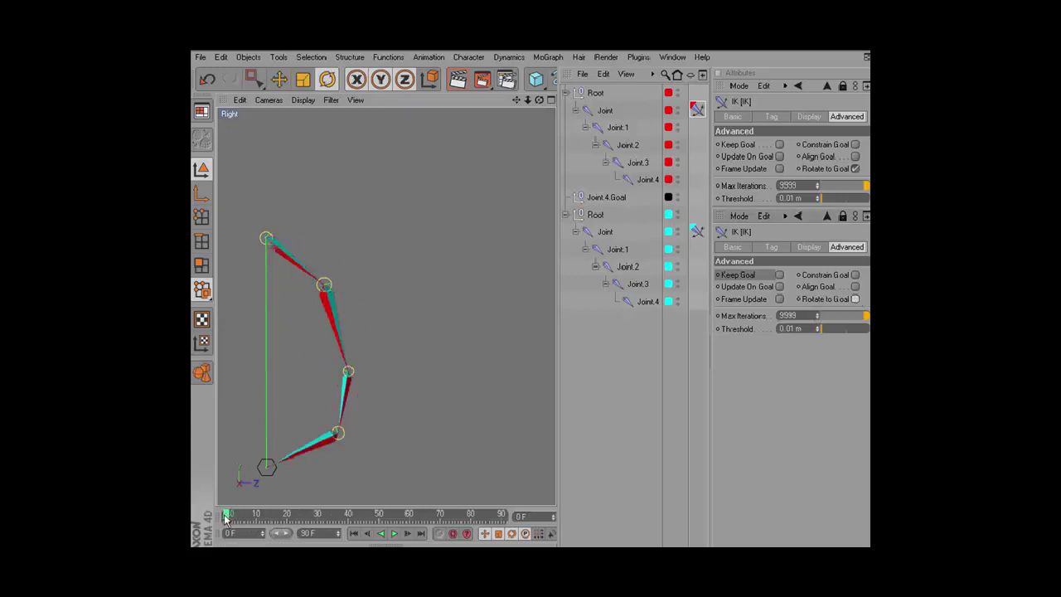
{"action": "mouse_move", "coordinate": [224, 518]}
{"action": "left_mouse_down"}
{"action": "mouse_move", "coordinate": [241, 507]}
{"action": "mouse_move", "coordinate": [226, 513]}
{"action": "left_mouse_up"}
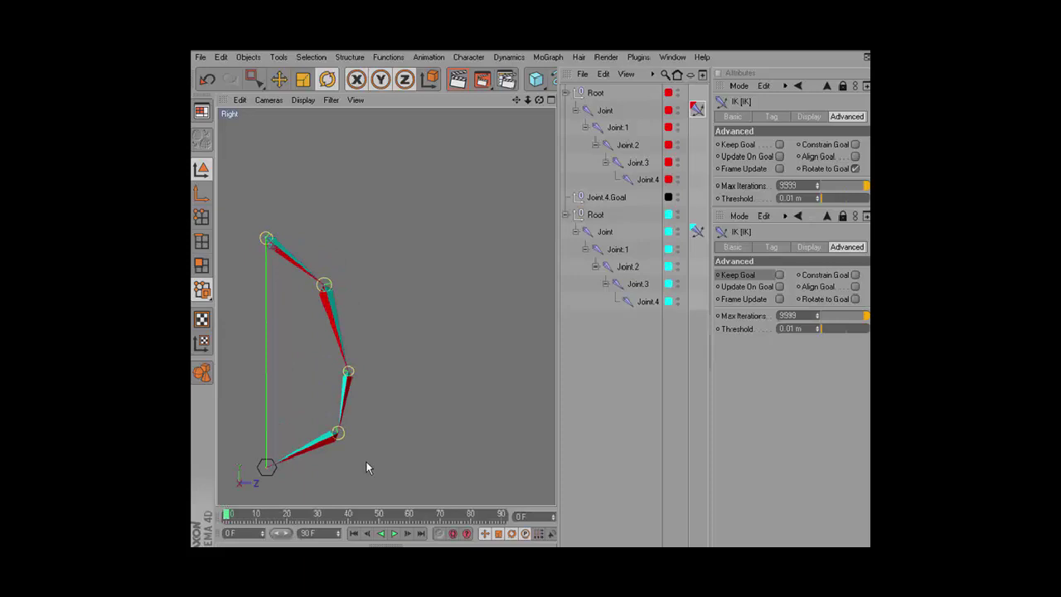
{"action": "left_click", "coordinate": [281, 83]}
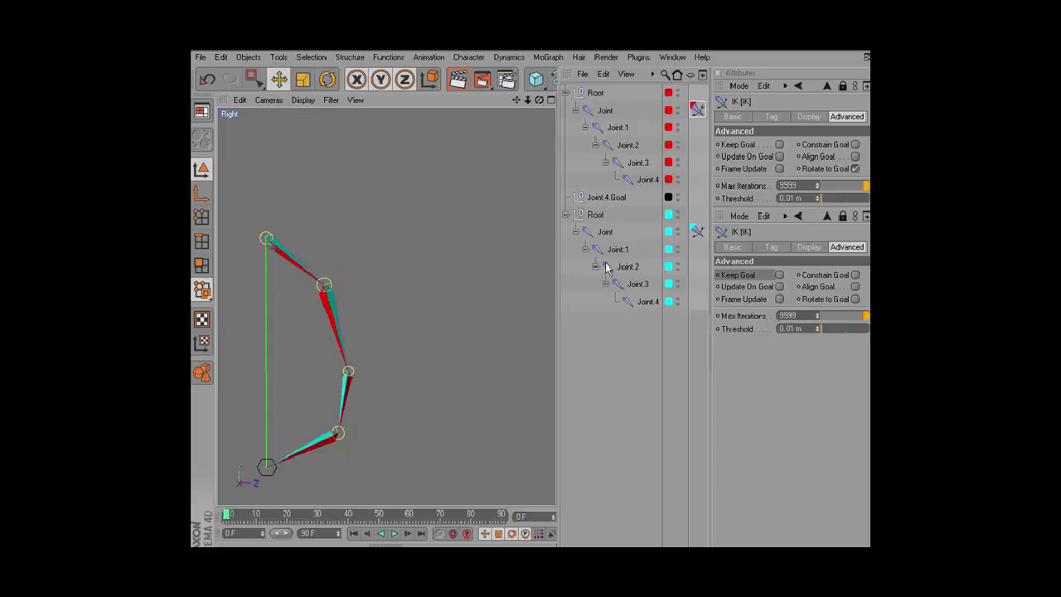
Drag Joint.4.Goal right, then up-left, then lower it below the chains' middle.
{"action": "left_click_drag", "start_coordinate": [266, 465], "coordinate": [448, 467]}
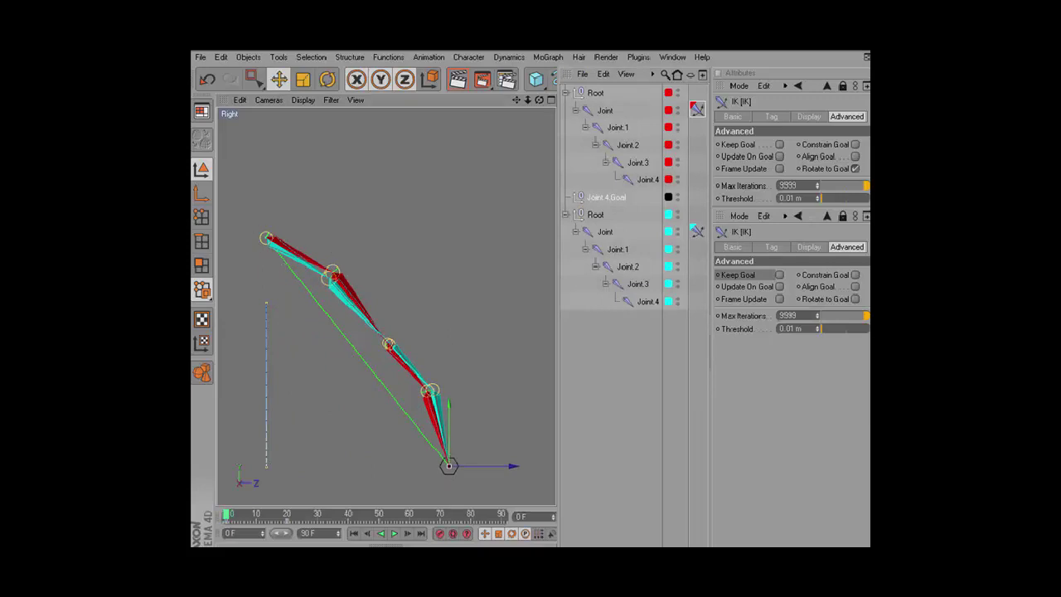
{"action": "left_click_drag", "start_coordinate": [446, 454], "coordinate": [330, 239]}
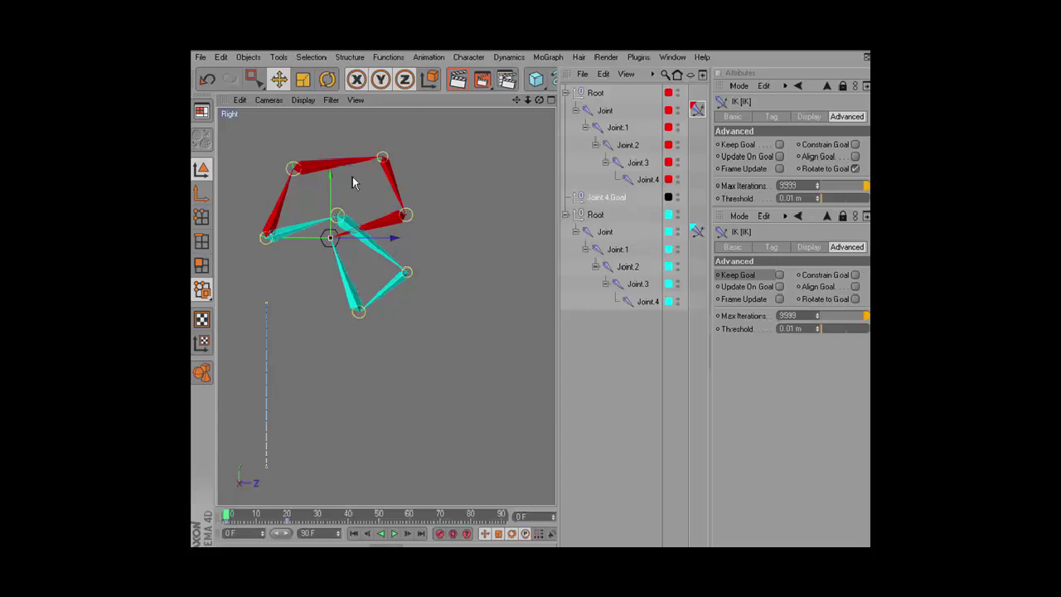
{"action": "mouse_move", "coordinate": [342, 187]}
{"action": "left_mouse_down"}
{"action": "mouse_move", "coordinate": [342, 250]}
{"action": "mouse_move", "coordinate": [316, 210]}
{"action": "left_mouse_up"}
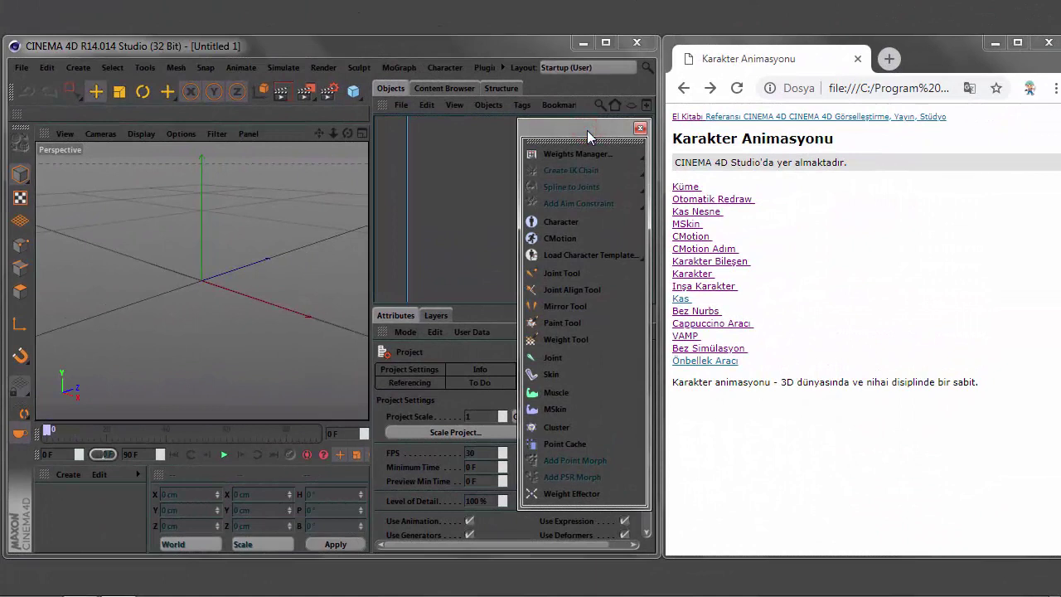
Create a new empty Untitled 2 document from the File menu.
{"action": "left_click", "coordinate": [570, 130]}
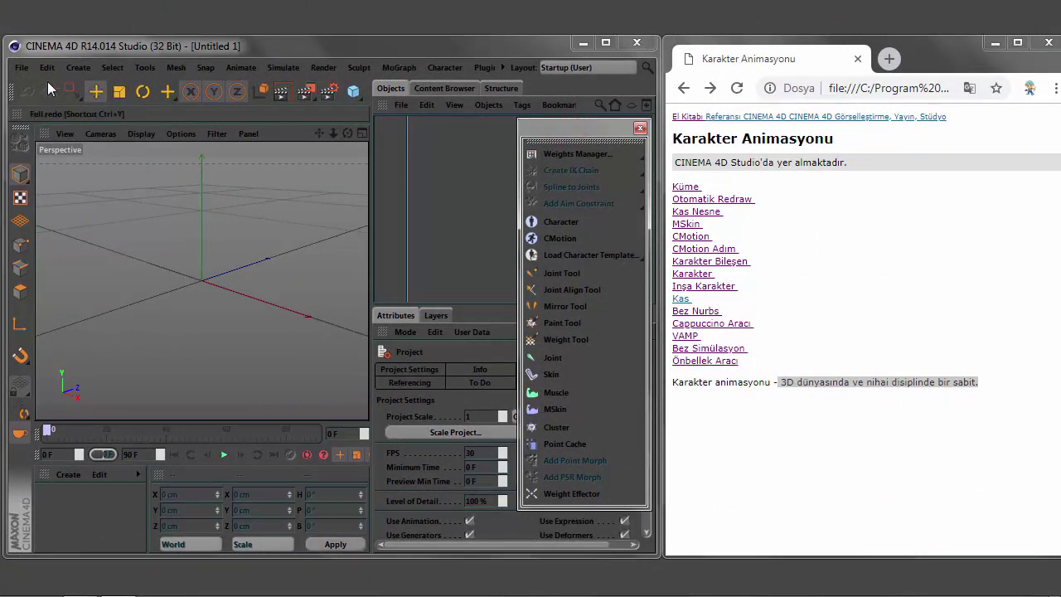
{"action": "left_click", "coordinate": [21, 68]}
{"action": "left_click", "coordinate": [56, 175]}
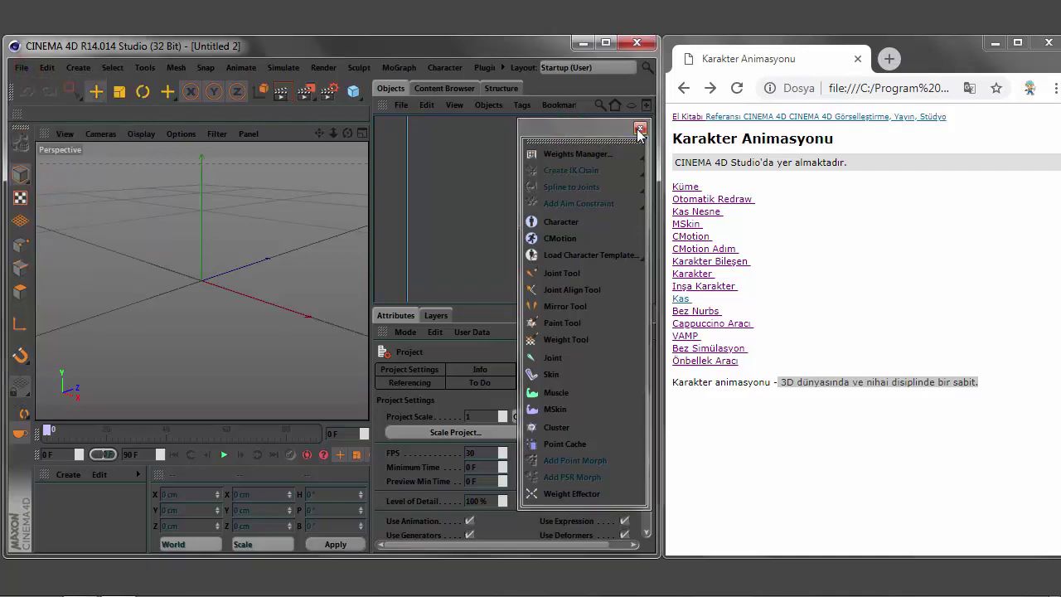